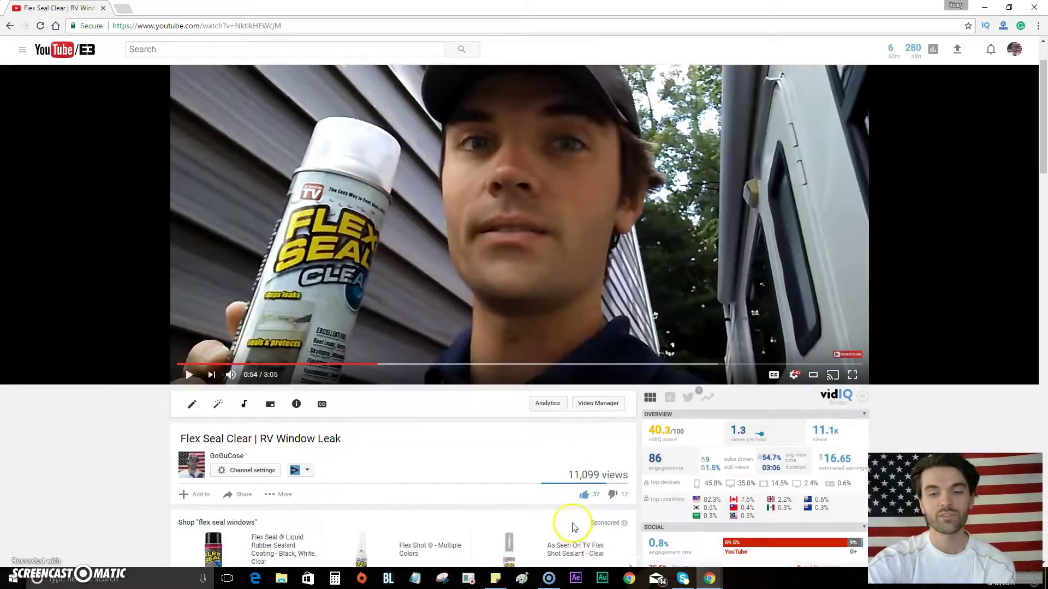
scroll(573, 508, down, 2)
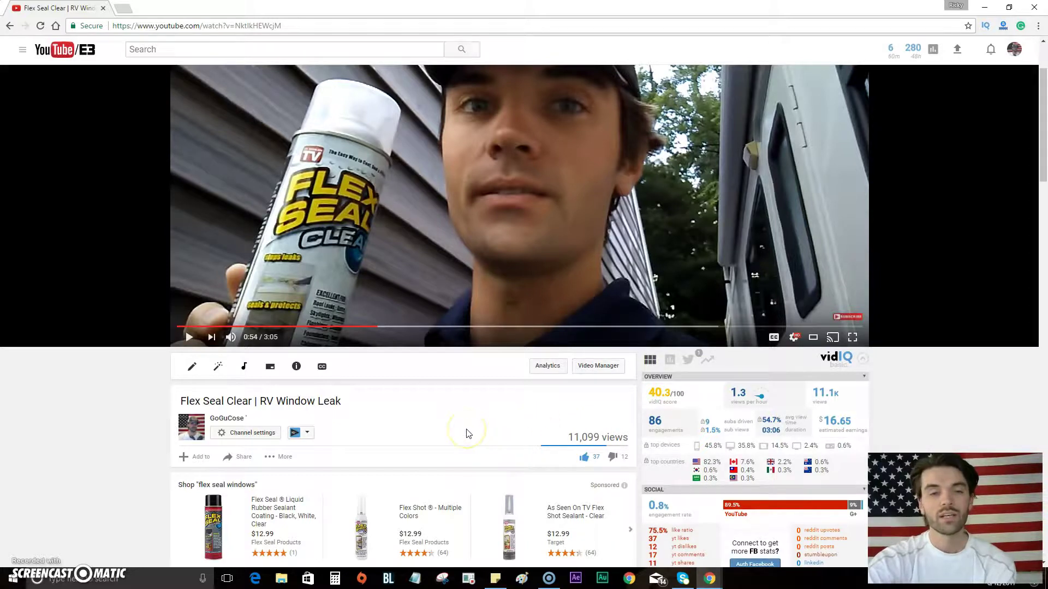
scroll(49, 401, up, 3)
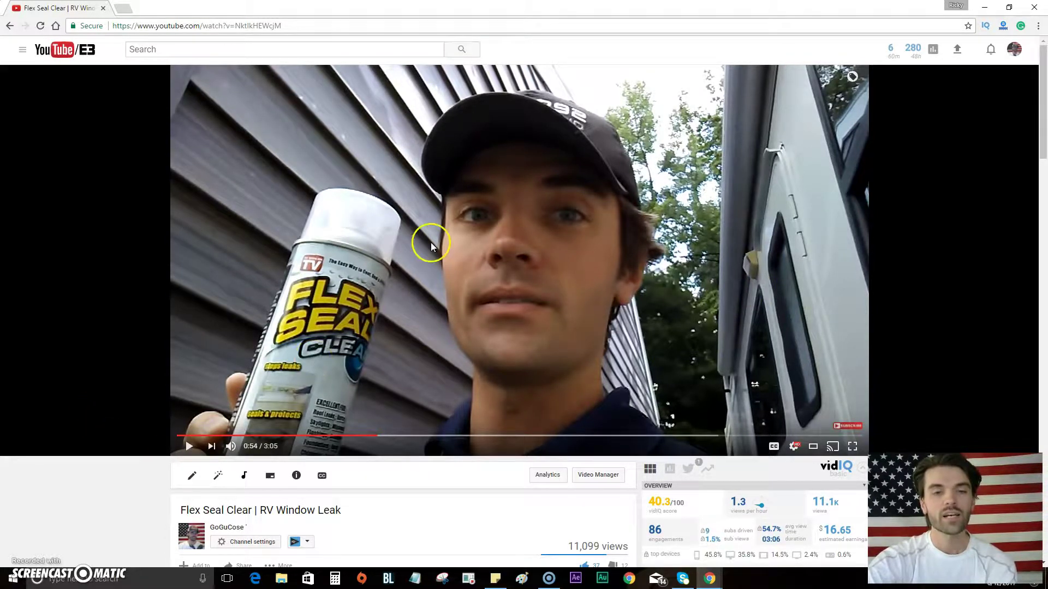
scroll(442, 236, down, 3)
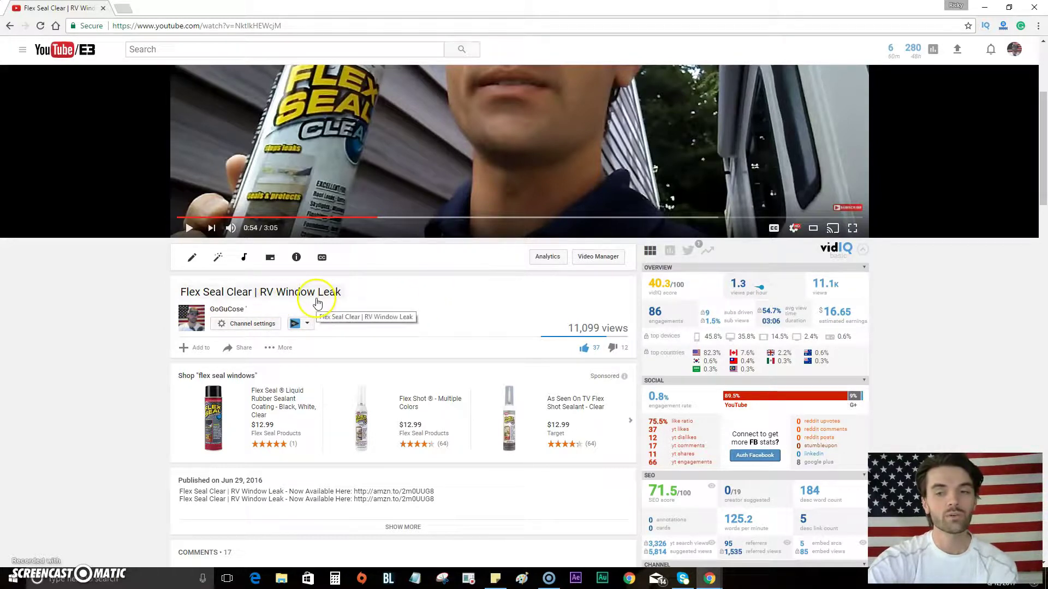
scroll(483, 301, down, 3)
scroll(484, 301, down, 2)
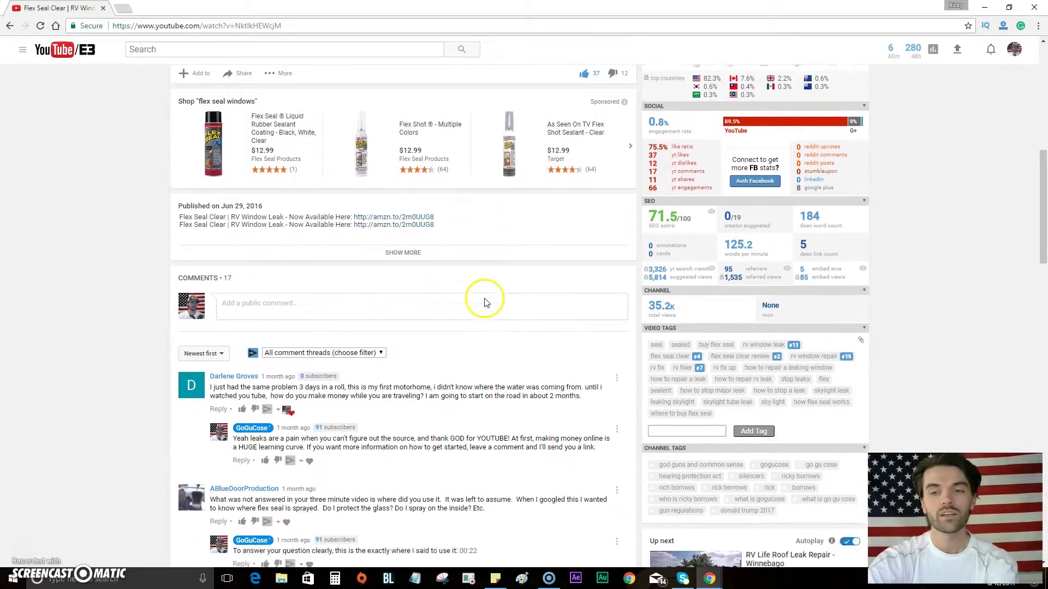
scroll(483, 300, down, 2)
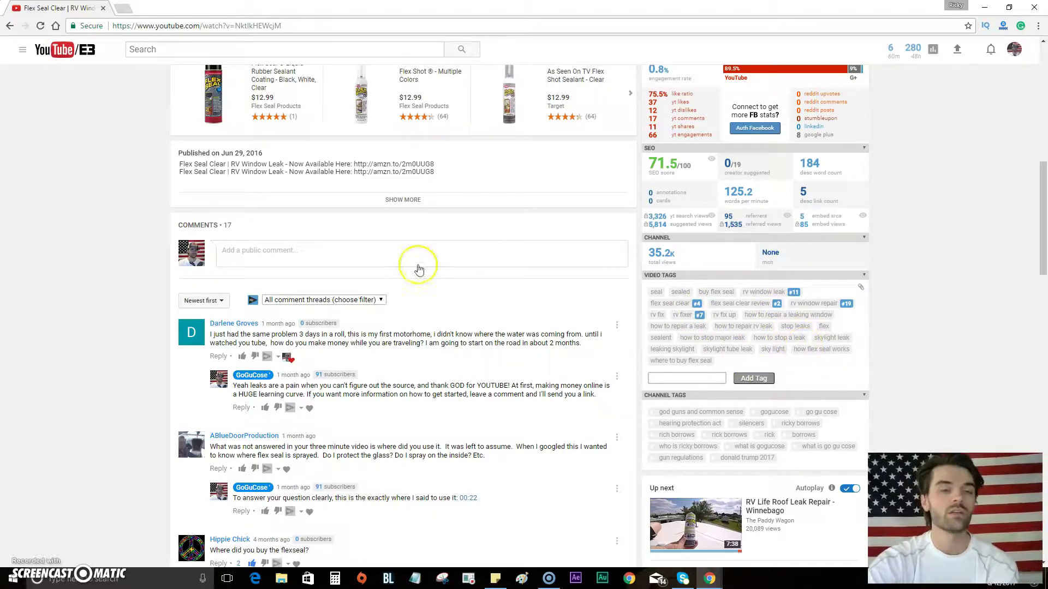
scroll(117, 309, up, 2)
scroll(117, 309, down, 4)
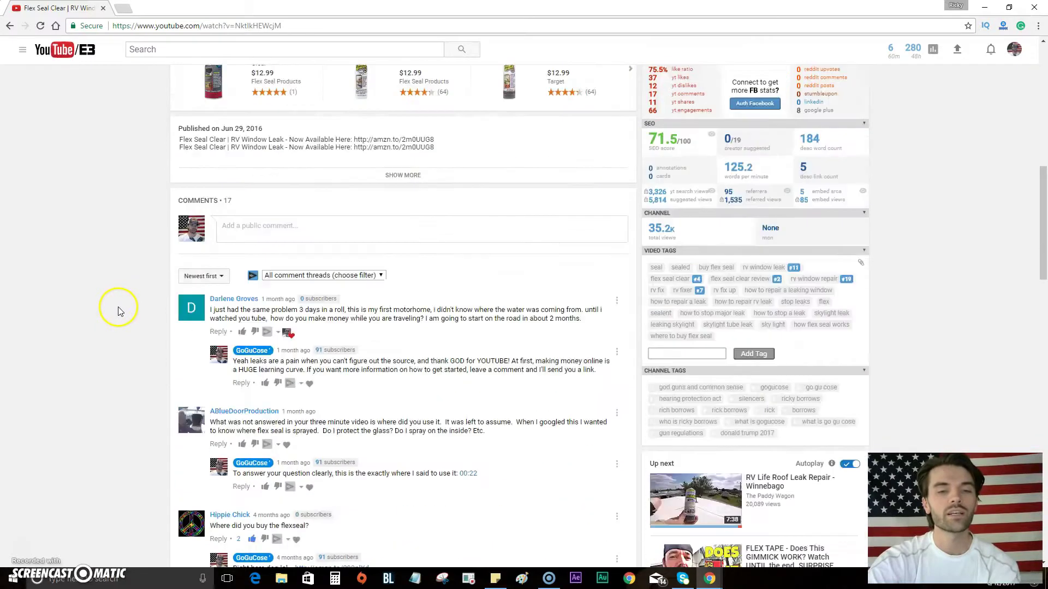
scroll(117, 309, down, 1)
scroll(93, 408, up, 4)
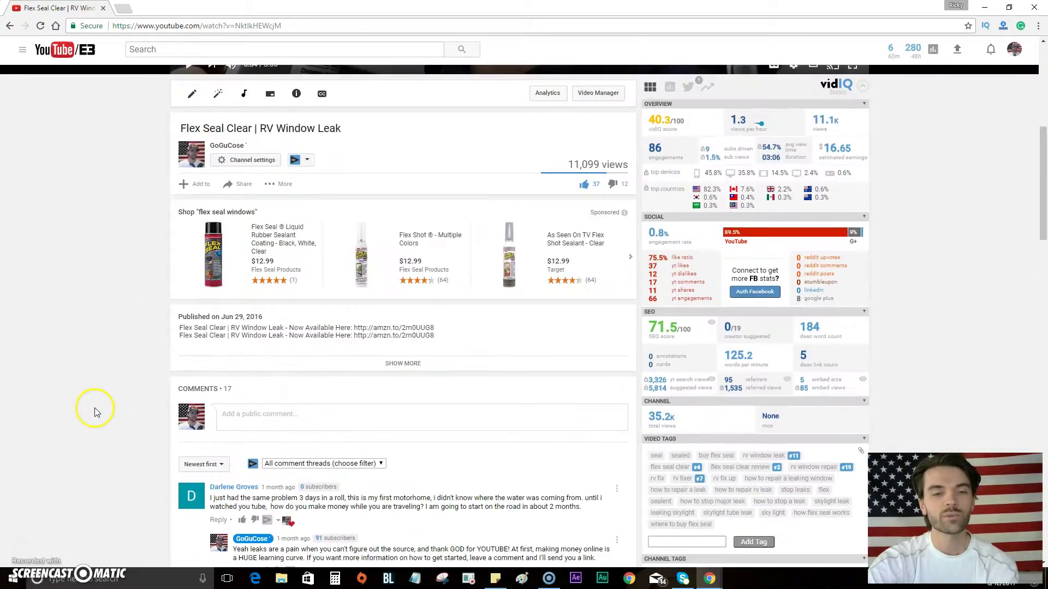
Expand the full description to show the leak story, Amazon links, category and license.
click(402, 364)
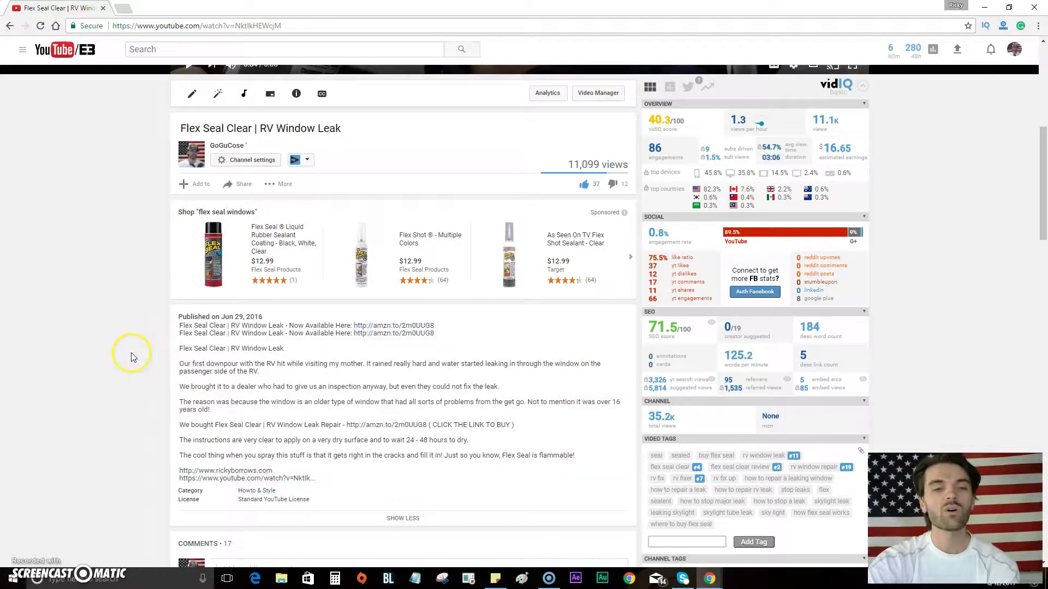
scroll(115, 349, up, 1)
scroll(117, 352, down, 1)
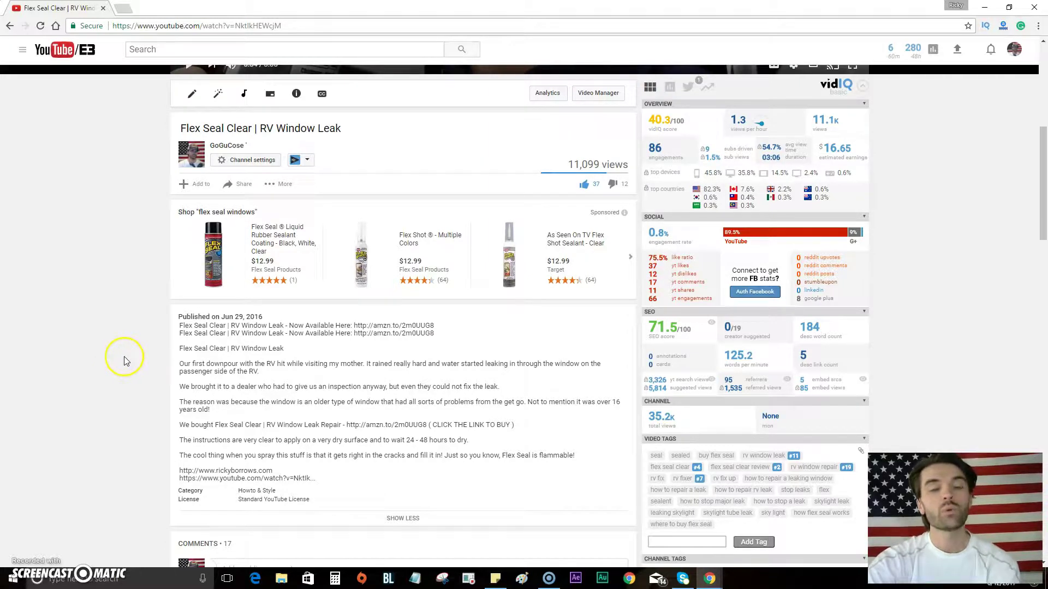
scroll(128, 362, up, 1)
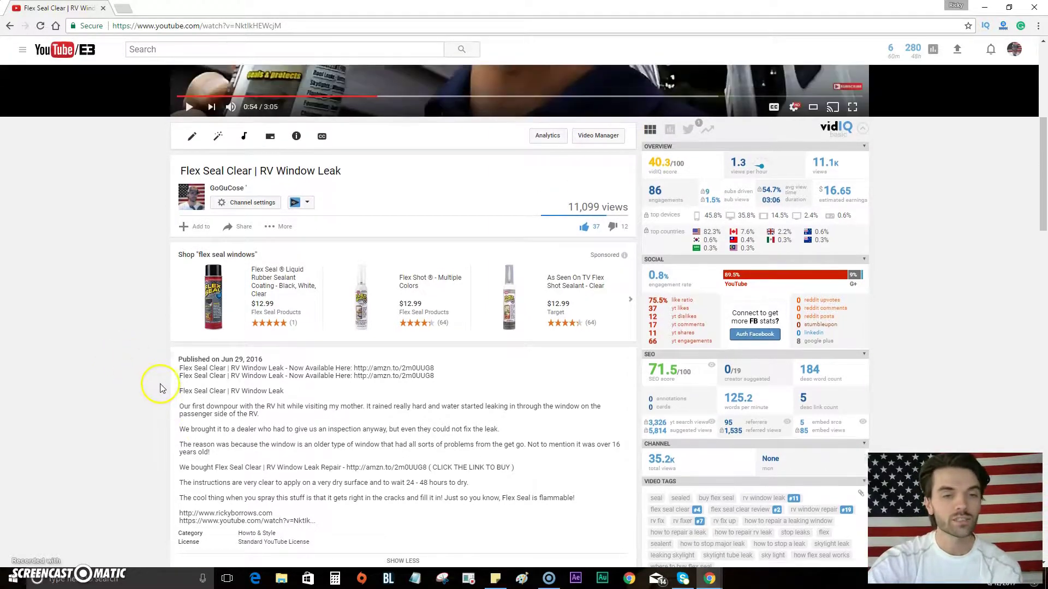
scroll(147, 361, down, 3)
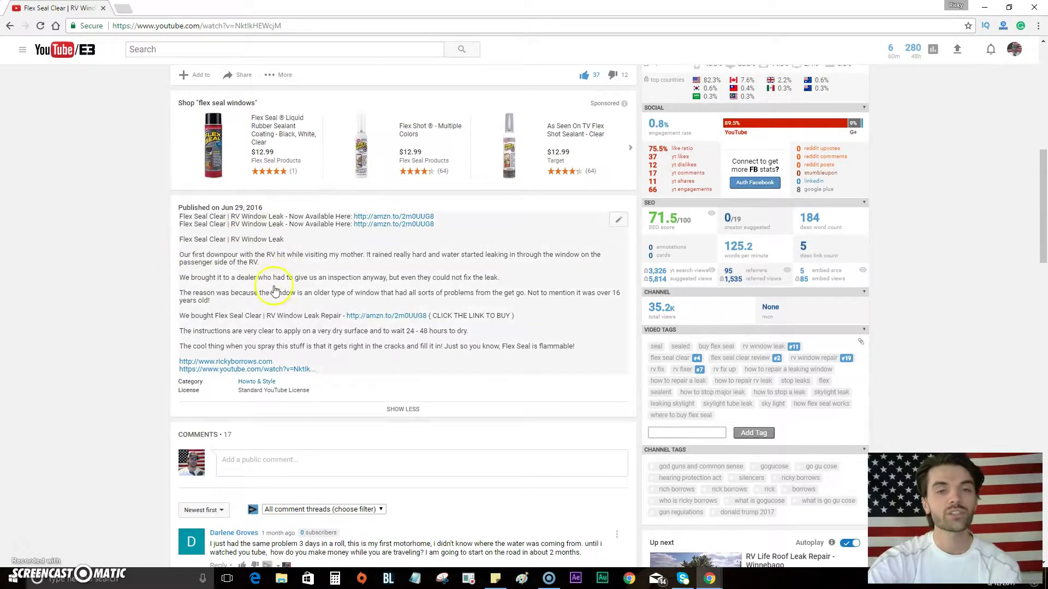
mouse_move(260, 243)
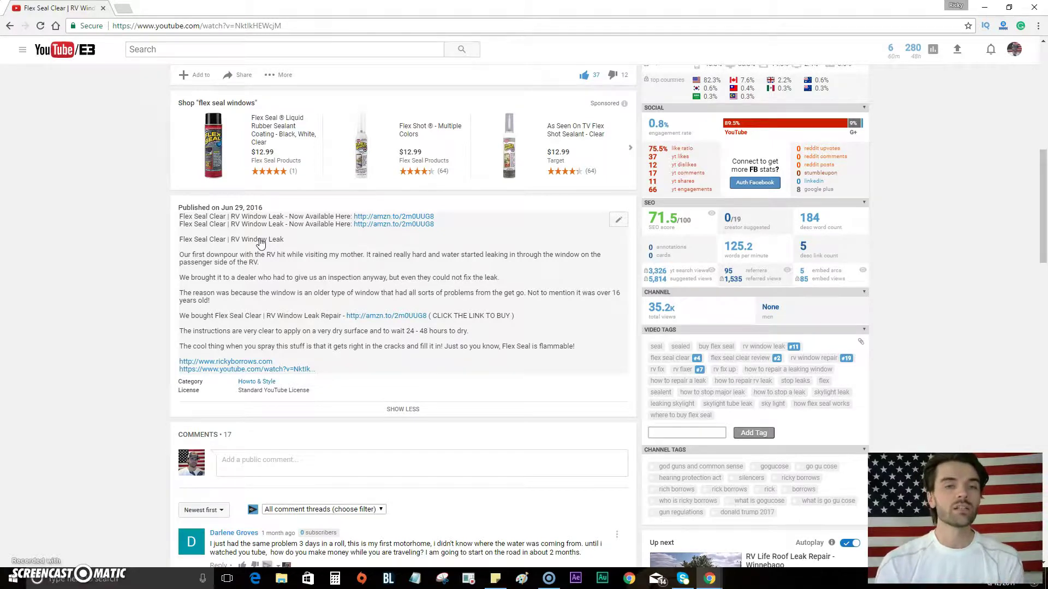
scroll(123, 288, up, 2)
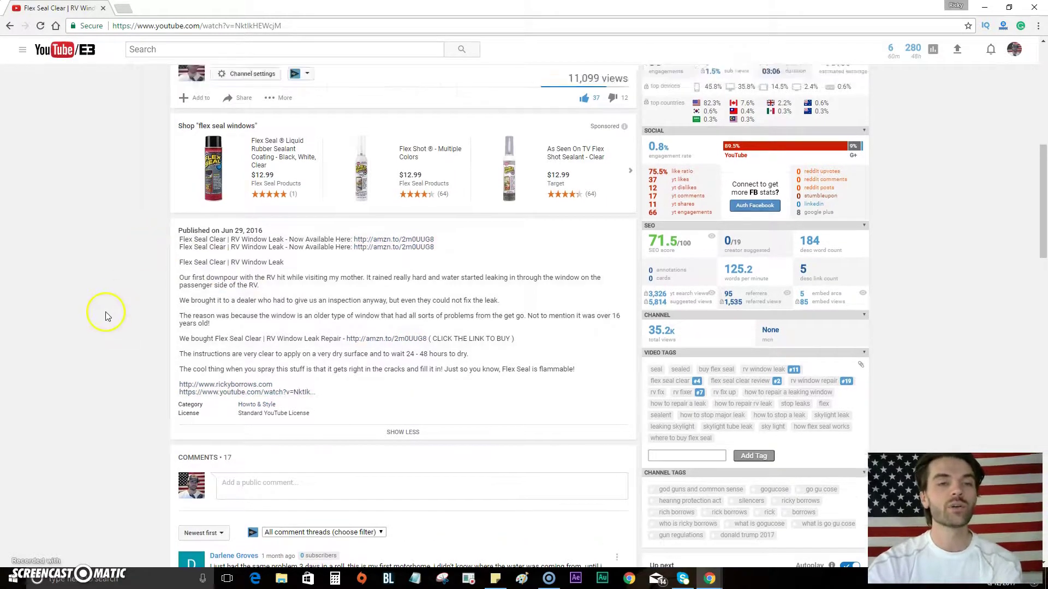
scroll(123, 286, up, 3)
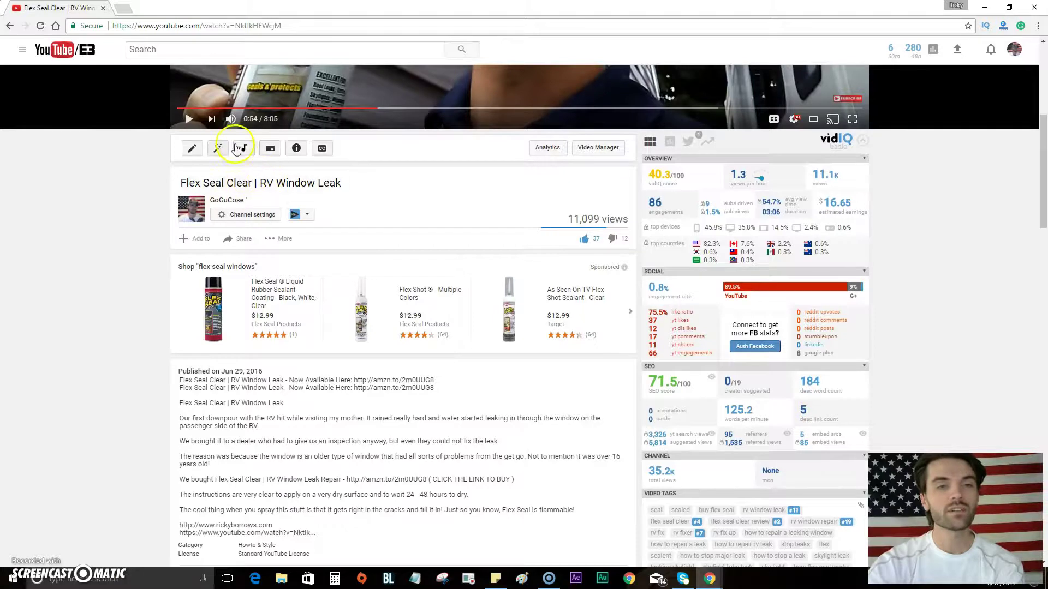
Search YouTube for 'flex seal clear' in a new tab, dismiss the vidIQ banner, then return.
click(127, 10)
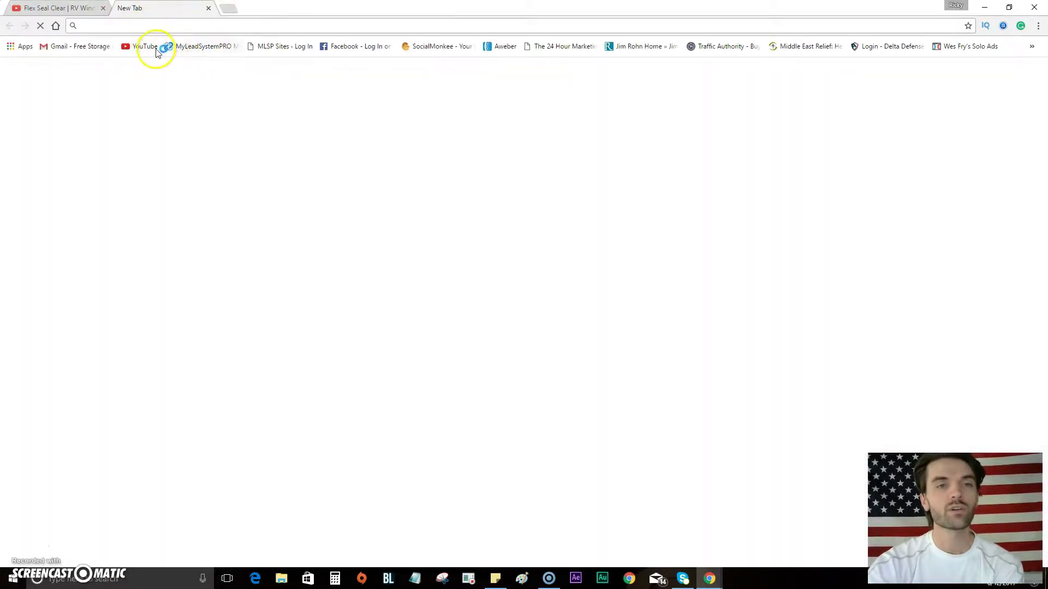
click(143, 43)
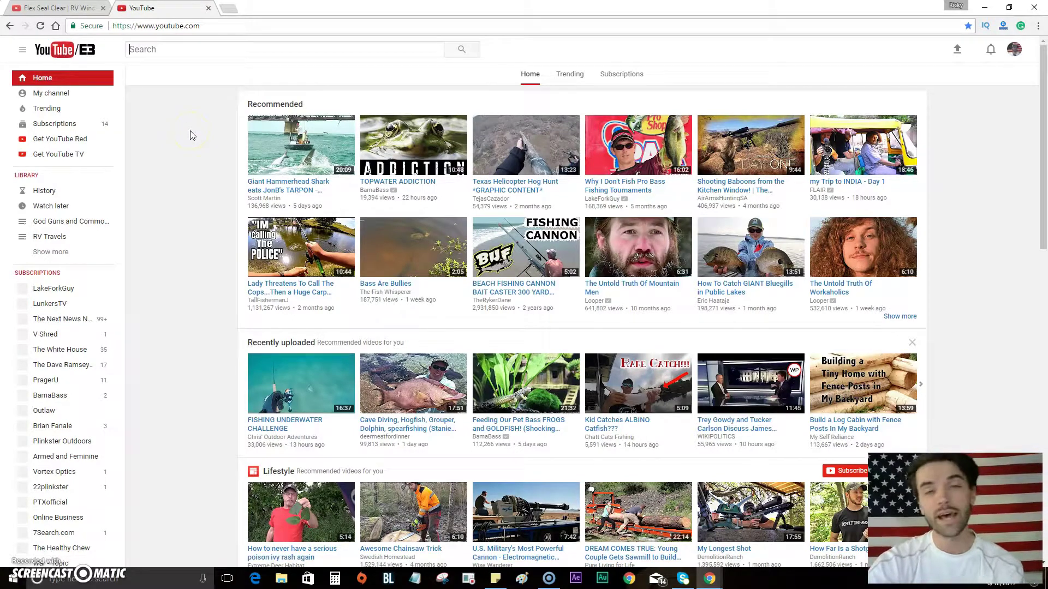
click(195, 50)
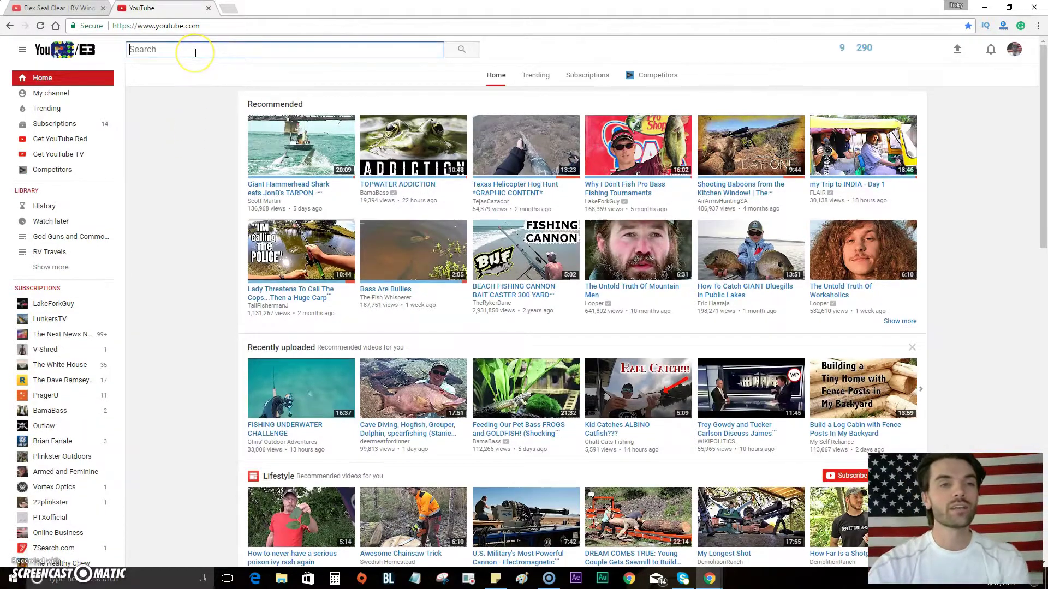
text(fle)
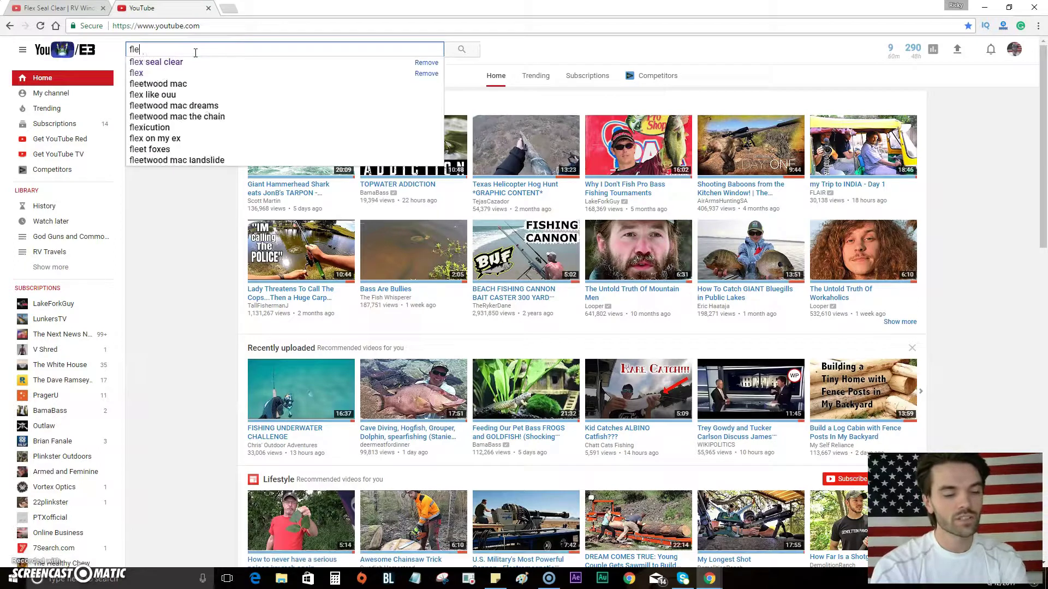
text(x seal clear)
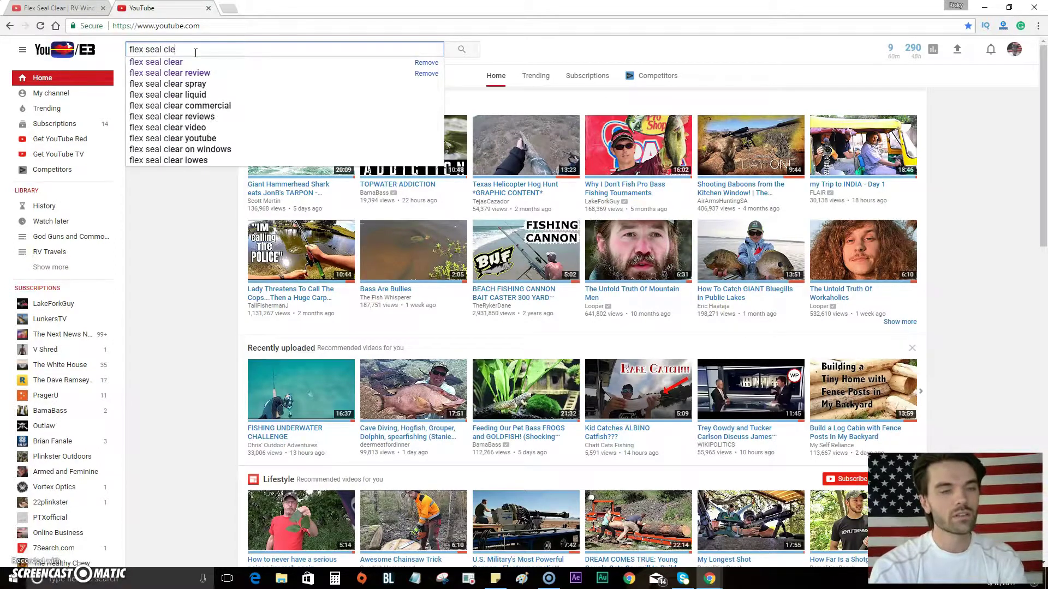
key(Return)
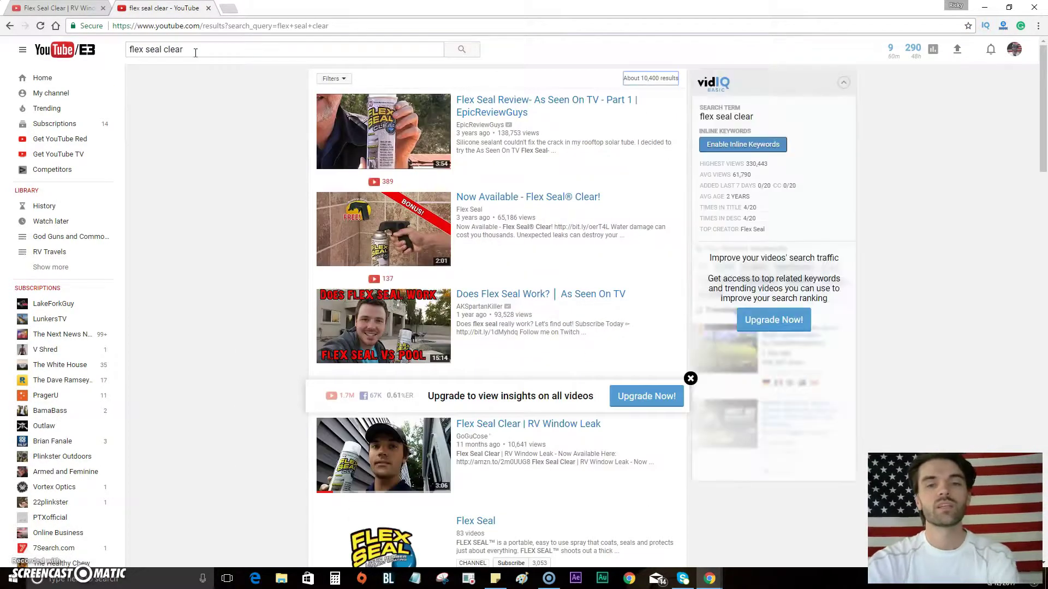
click(692, 379)
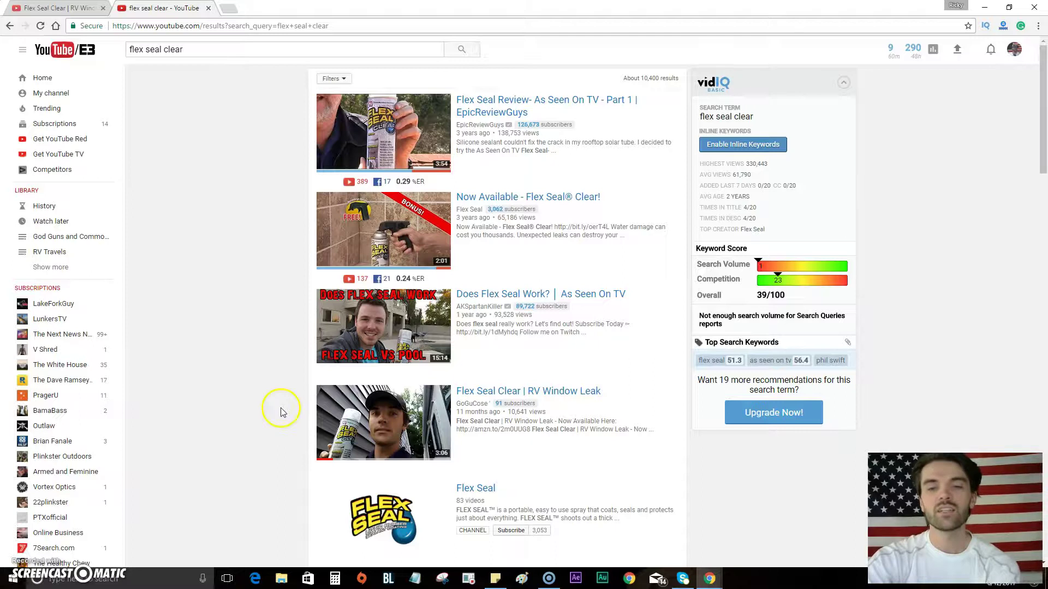
mouse_move(491, 421)
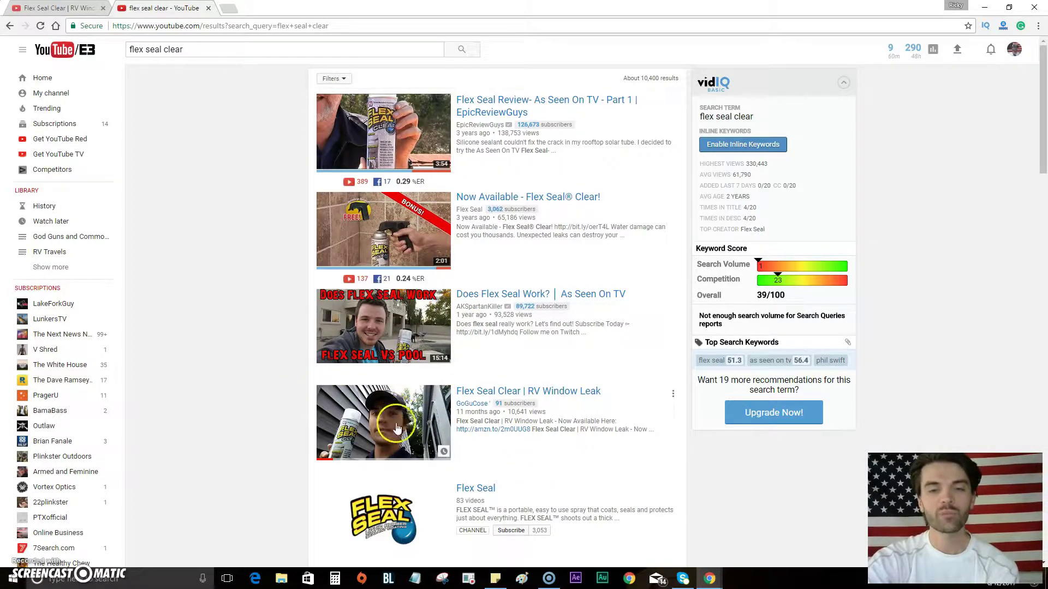
mouse_move(383, 423)
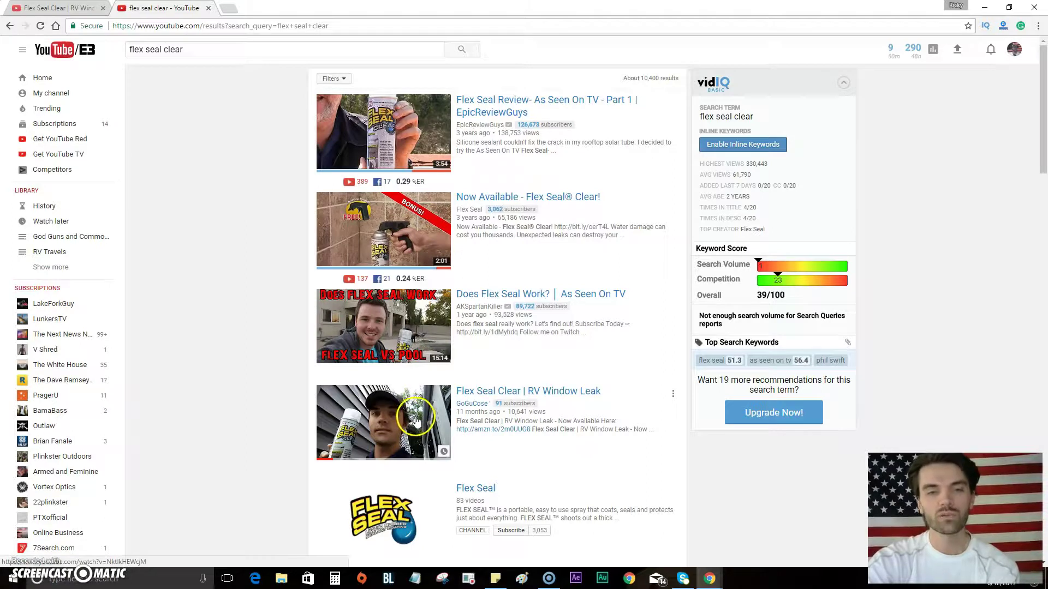
click(58, 7)
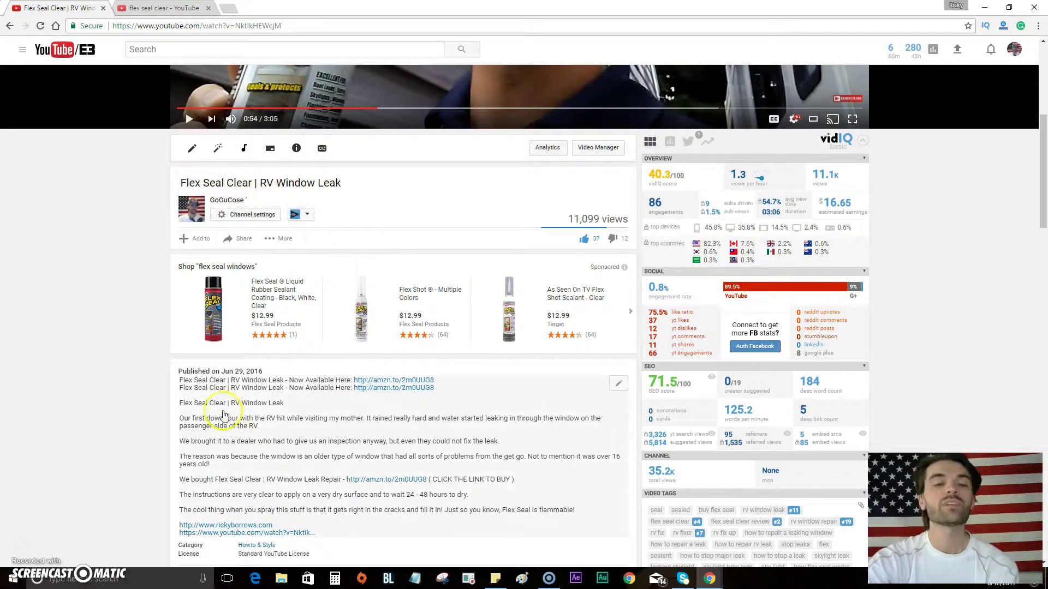
mouse_move(289, 403)
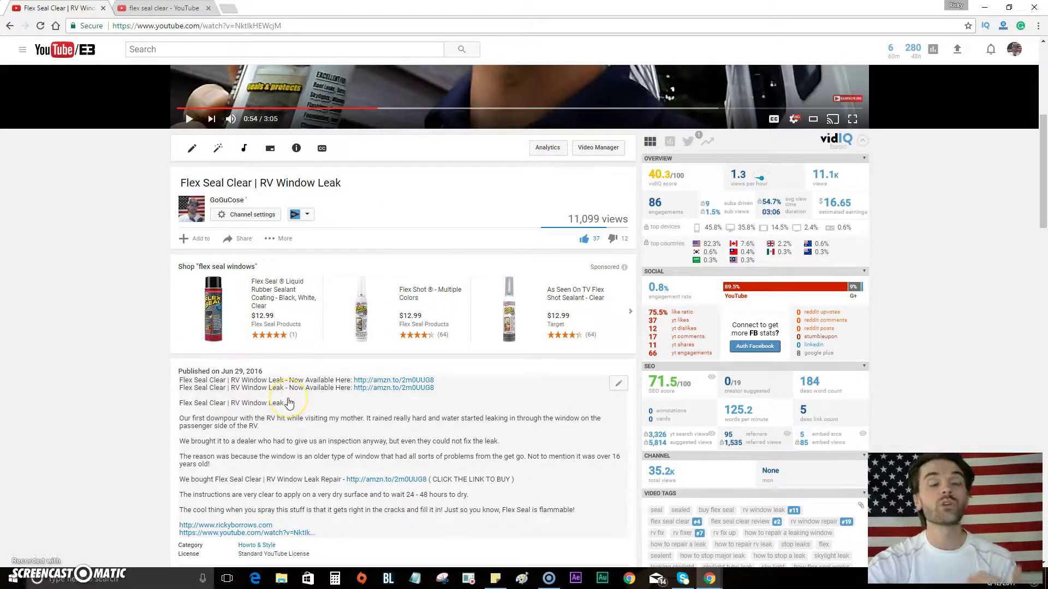
scroll(124, 354, down, 1)
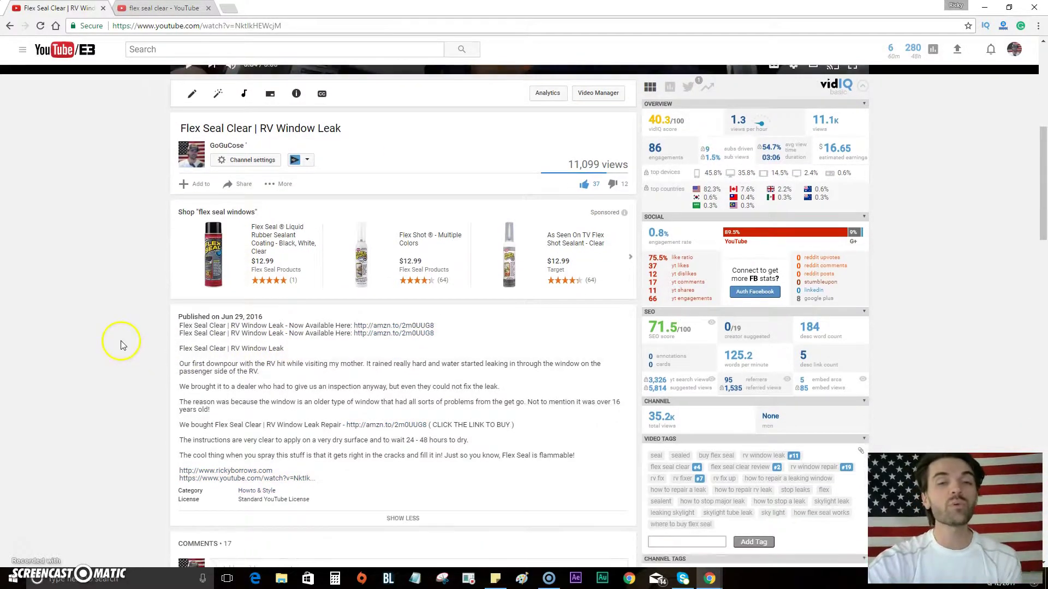
scroll(125, 353, up, 3)
scroll(127, 342, up, 4)
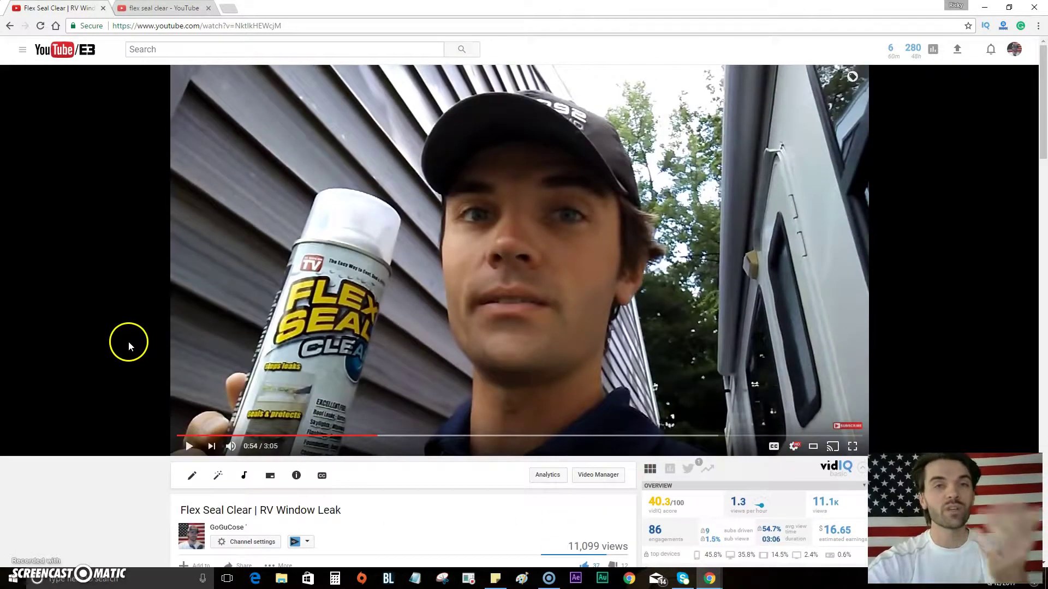
scroll(130, 341, down, 3)
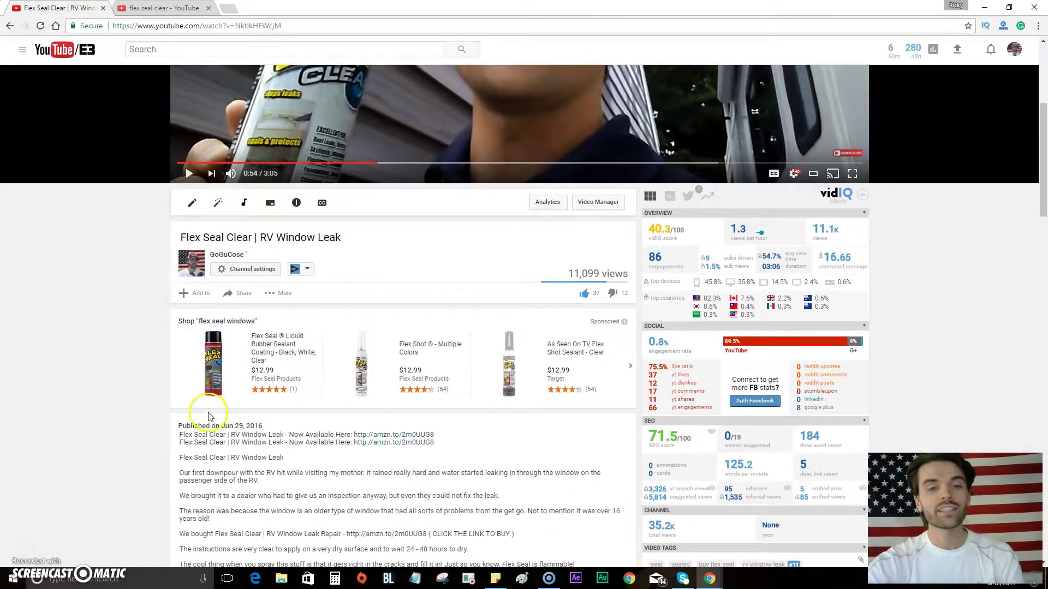
scroll(129, 342, down, 3)
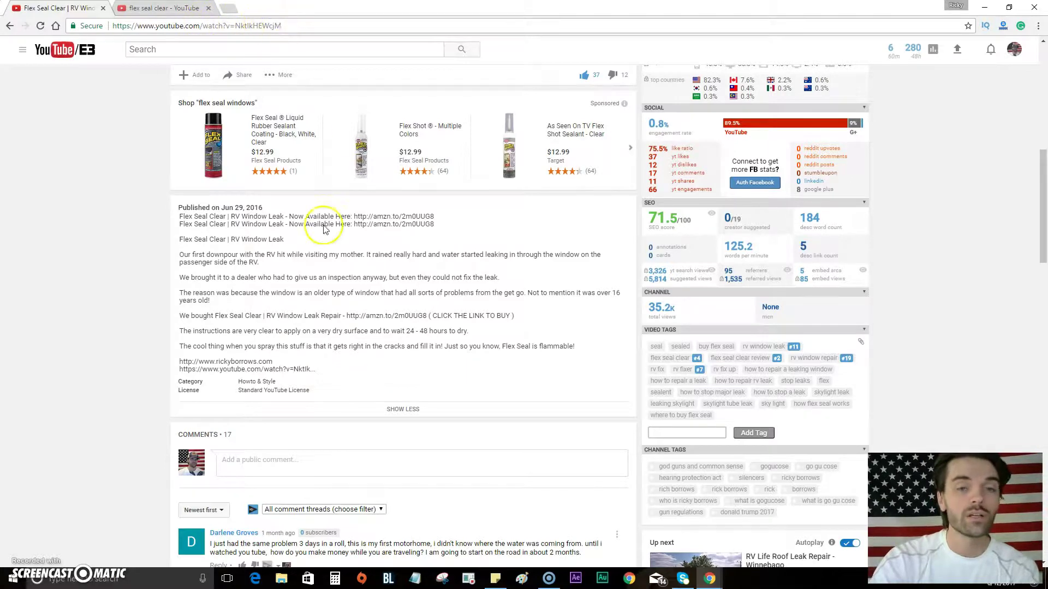
mouse_move(401, 492)
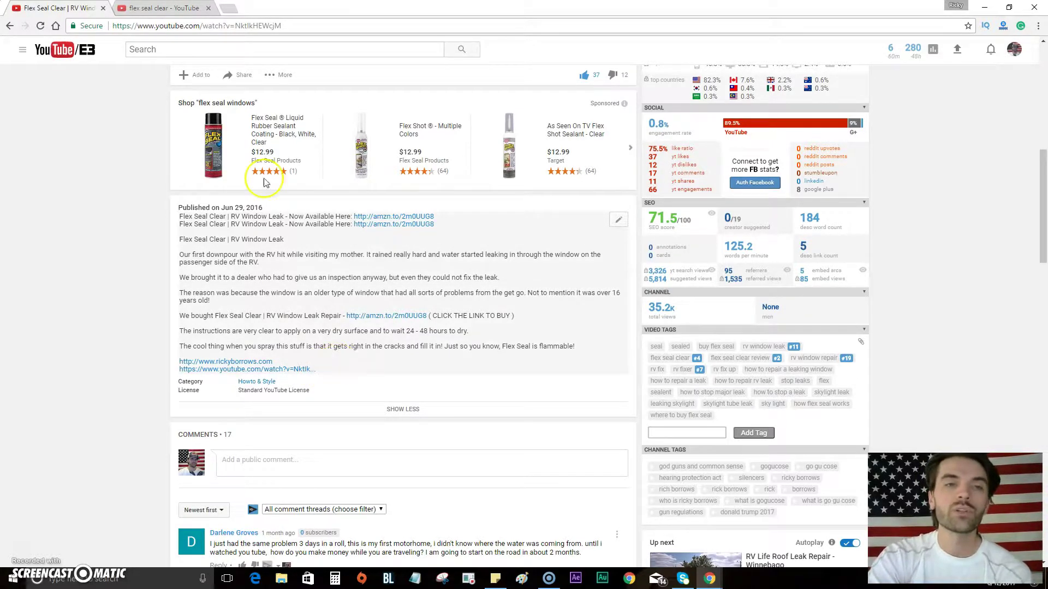
Open the top 'flex seal clear' result, the Flex Seal Review video, in a new tab.
click(164, 8)
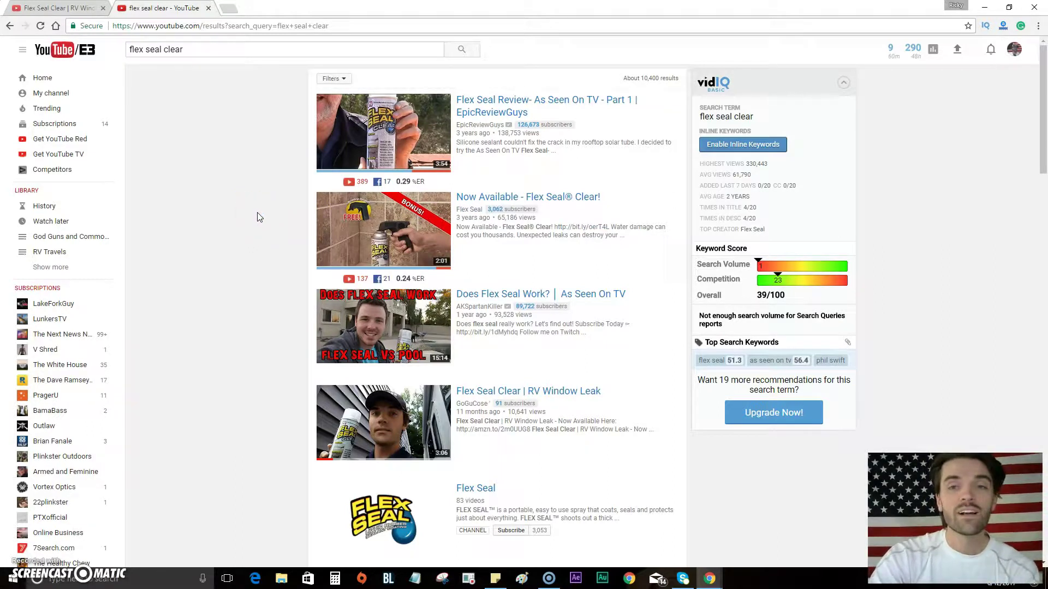
right_click(560, 103)
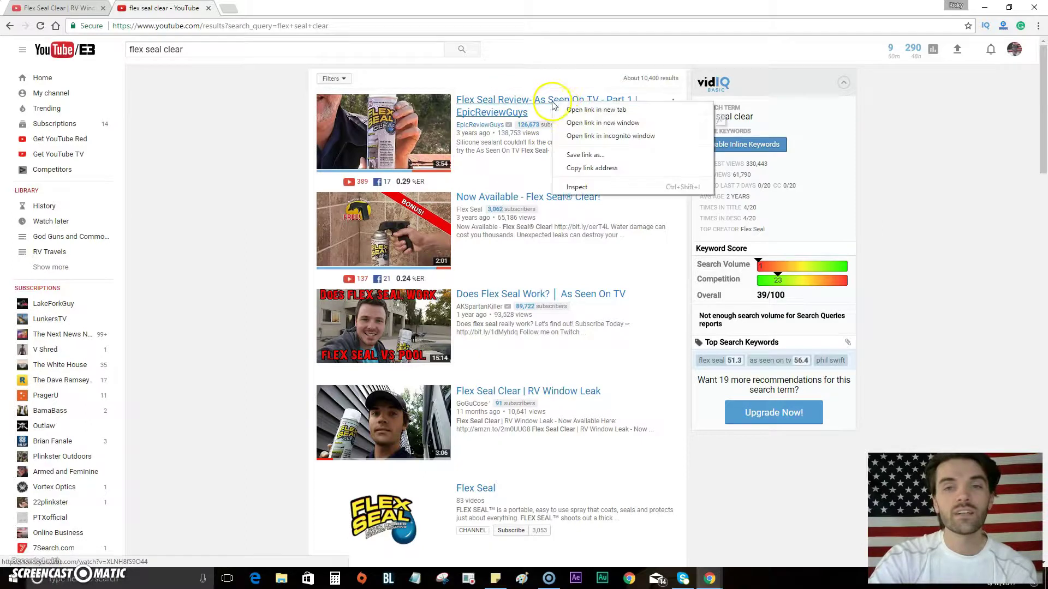
click(596, 110)
Pause the ad, copy the Flex Seal Review video's URL, and switch back to the search tab.
click(271, 9)
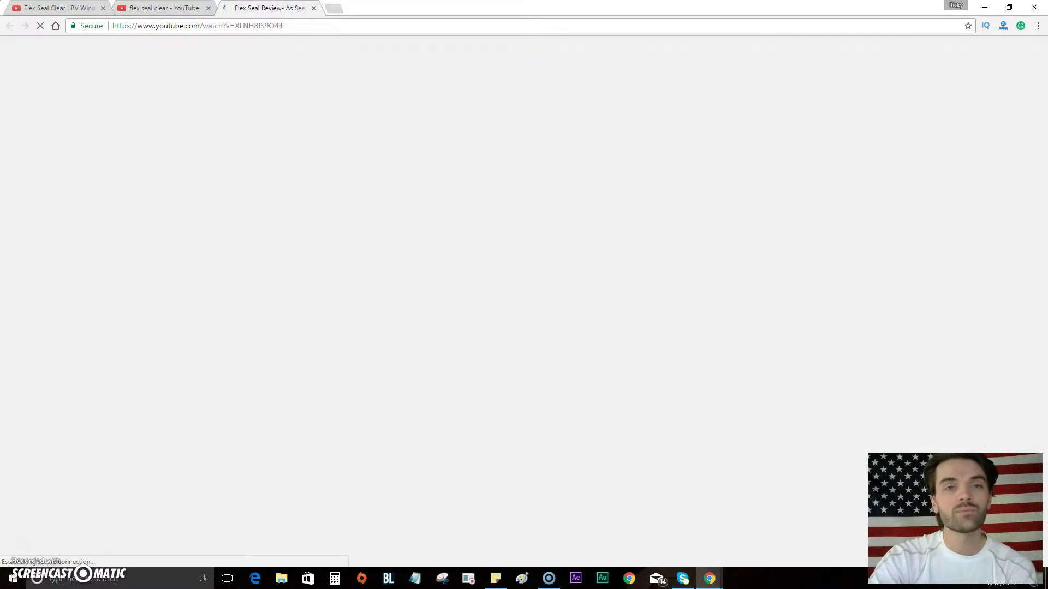
click(189, 445)
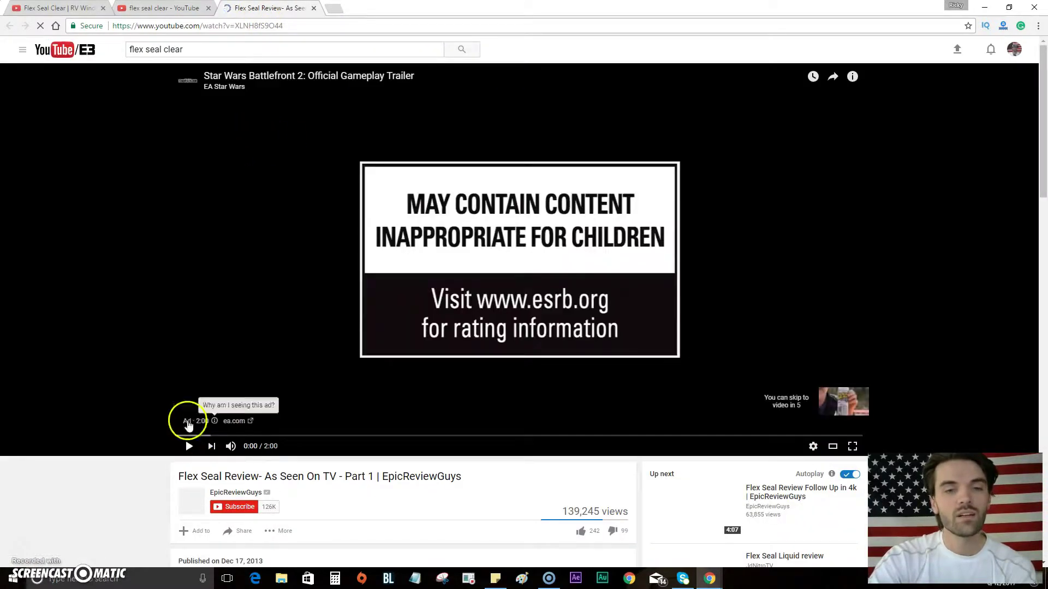
click(243, 24)
right_click(238, 25)
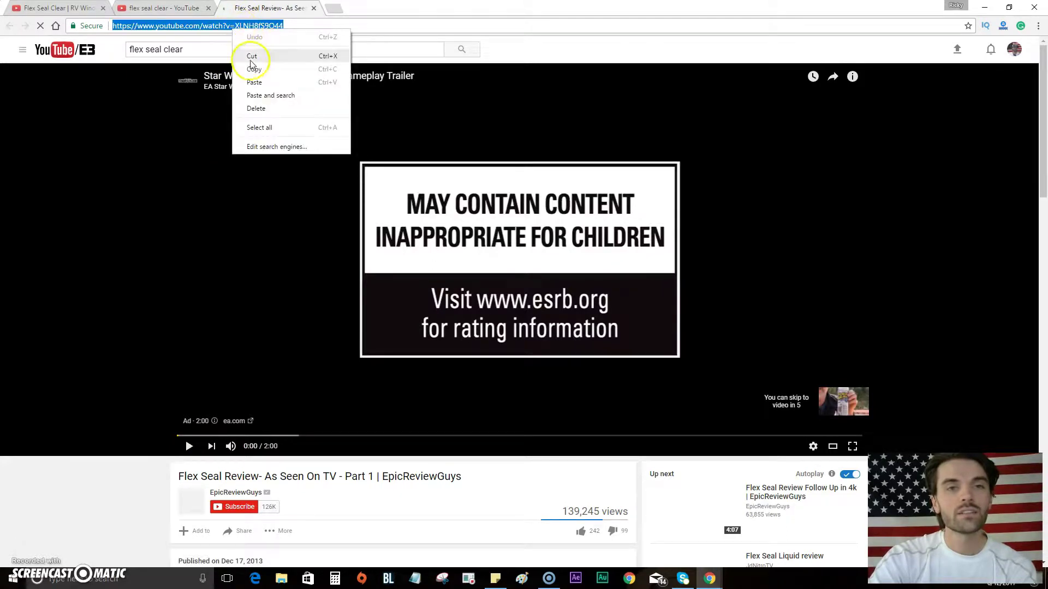
click(254, 76)
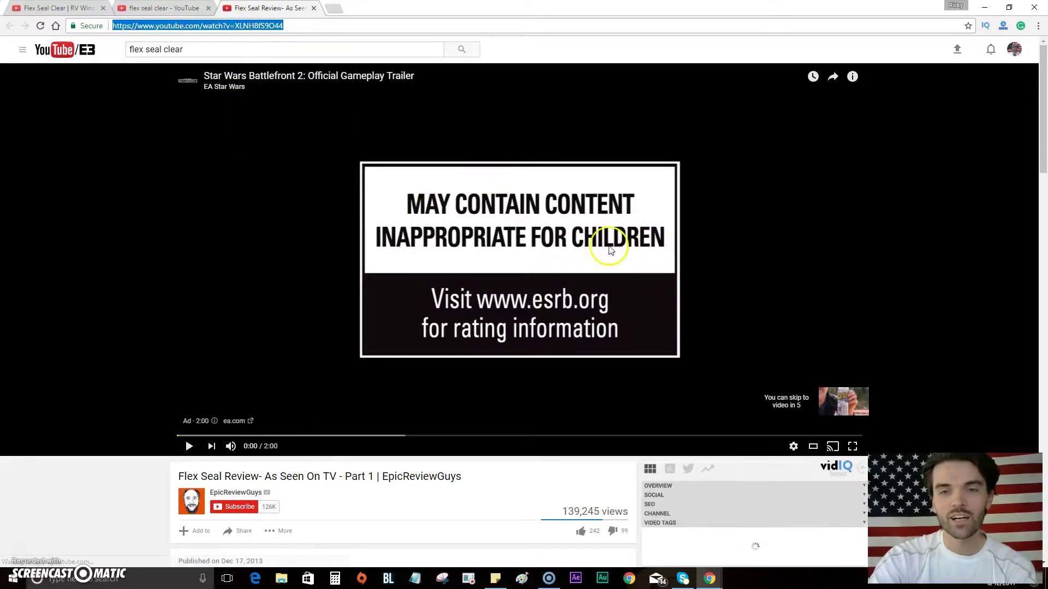
click(164, 8)
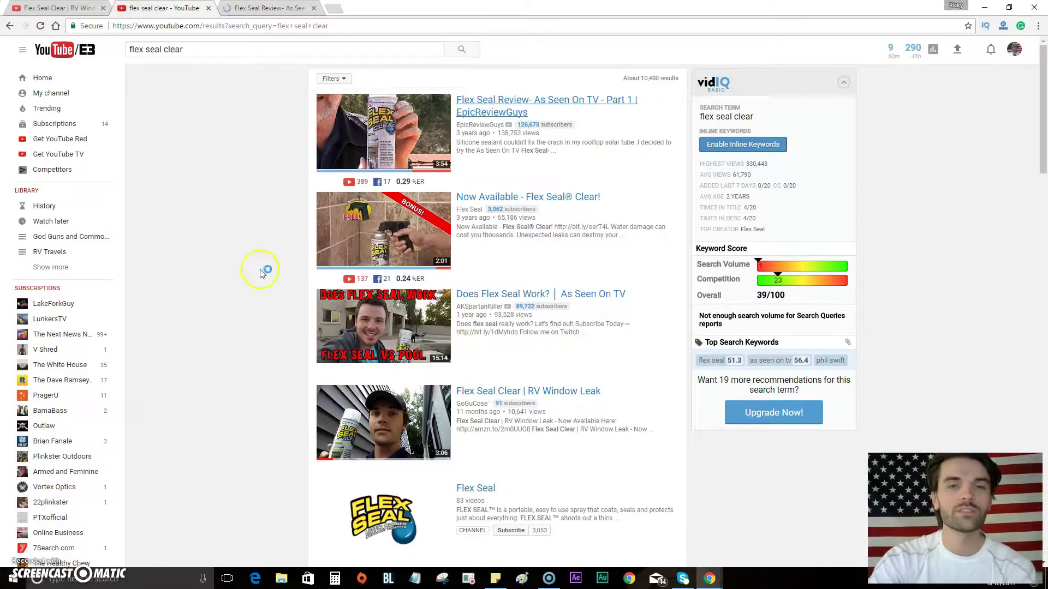
Paste the Flex Seal Review link on a new line after the last description URL.
click(57, 7)
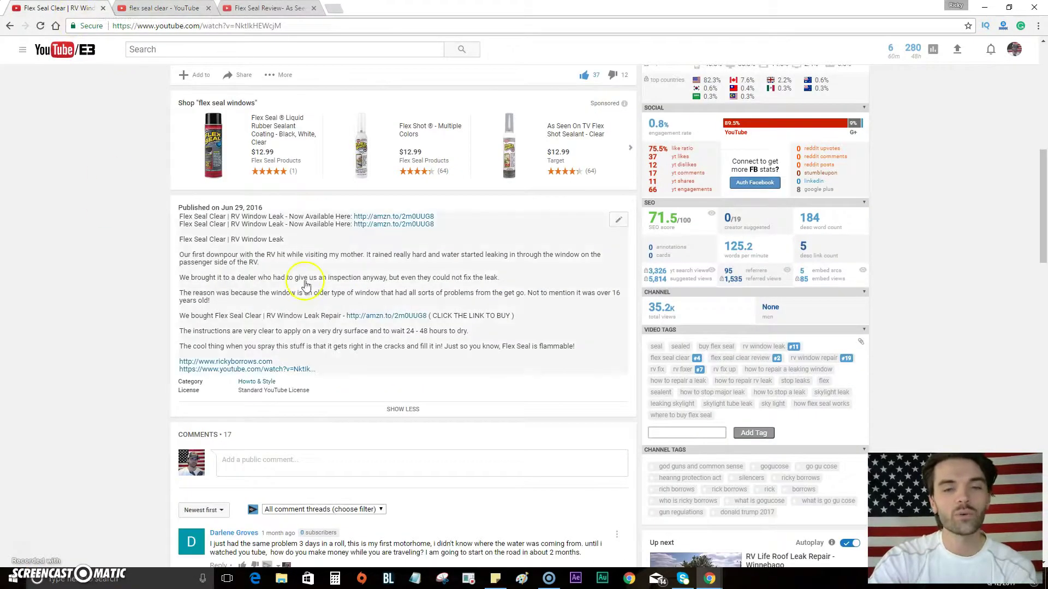
click(620, 221)
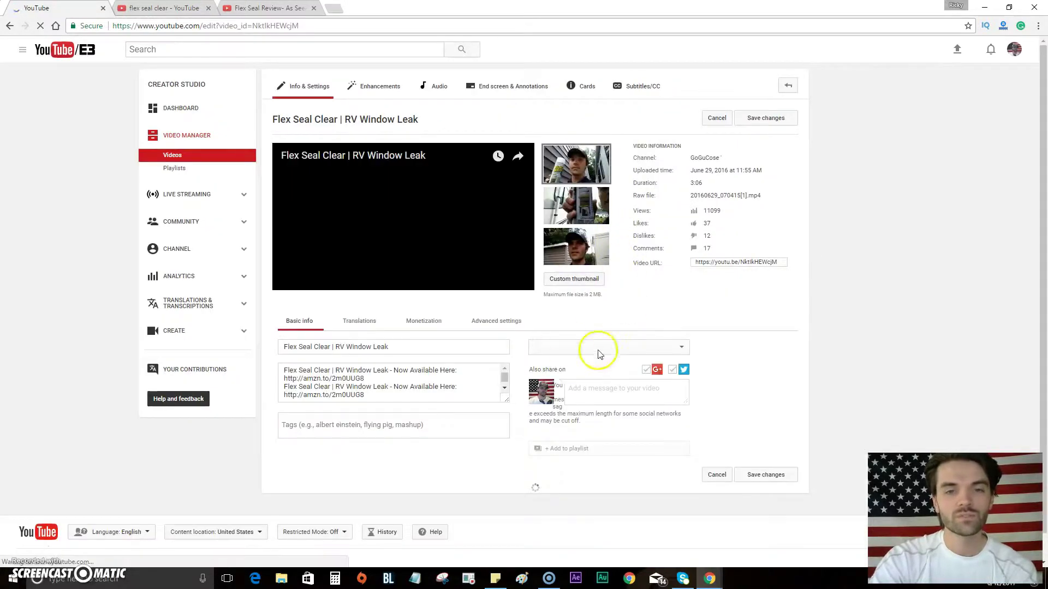
scroll(499, 401, down, 5)
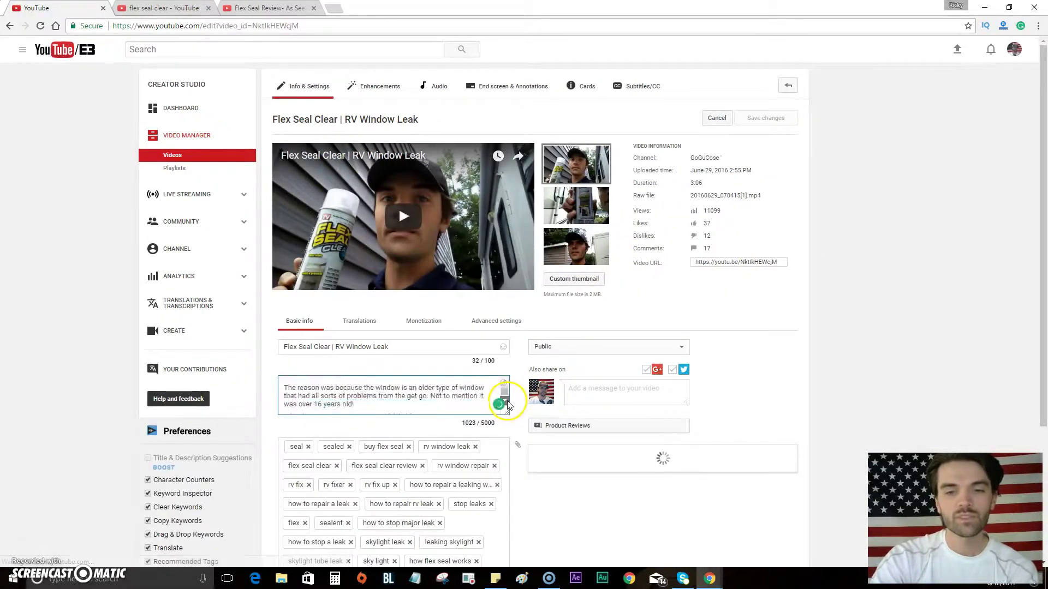
drag(502, 403, 504, 548)
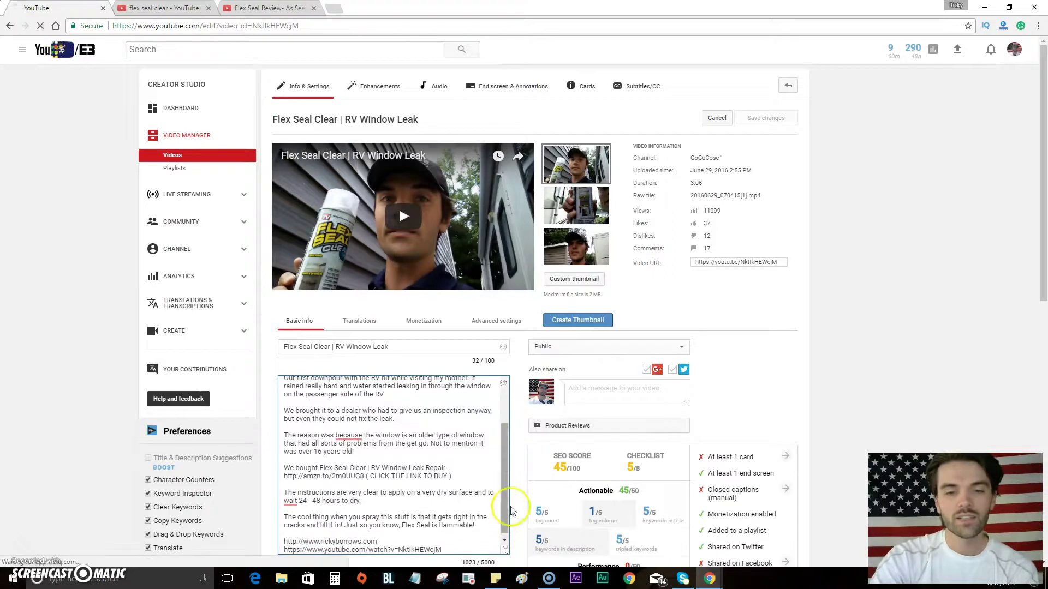
scroll(529, 426, down, 3)
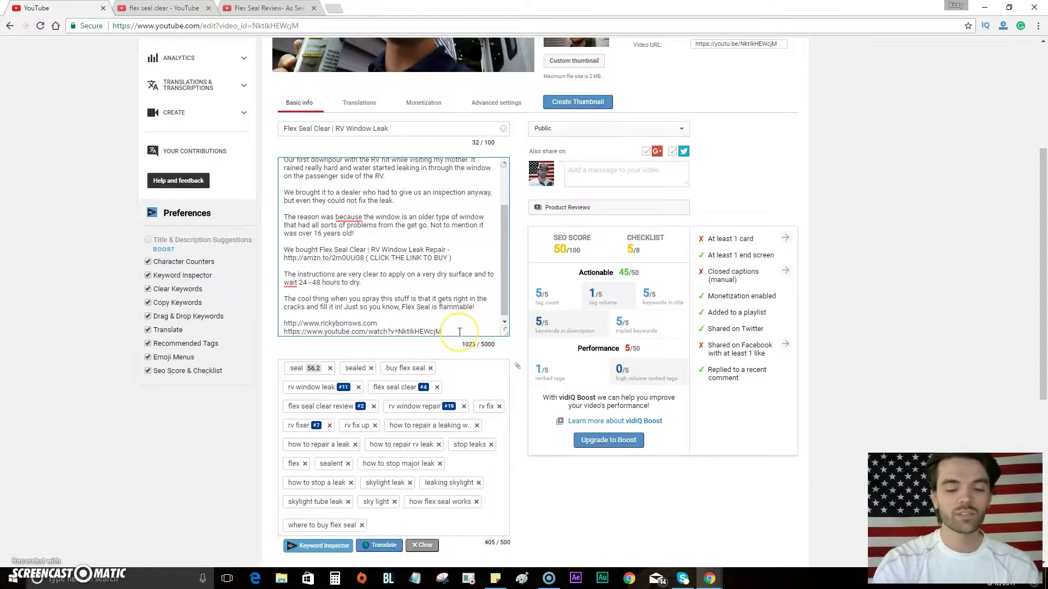
key(Return)
key(ctrl+v)
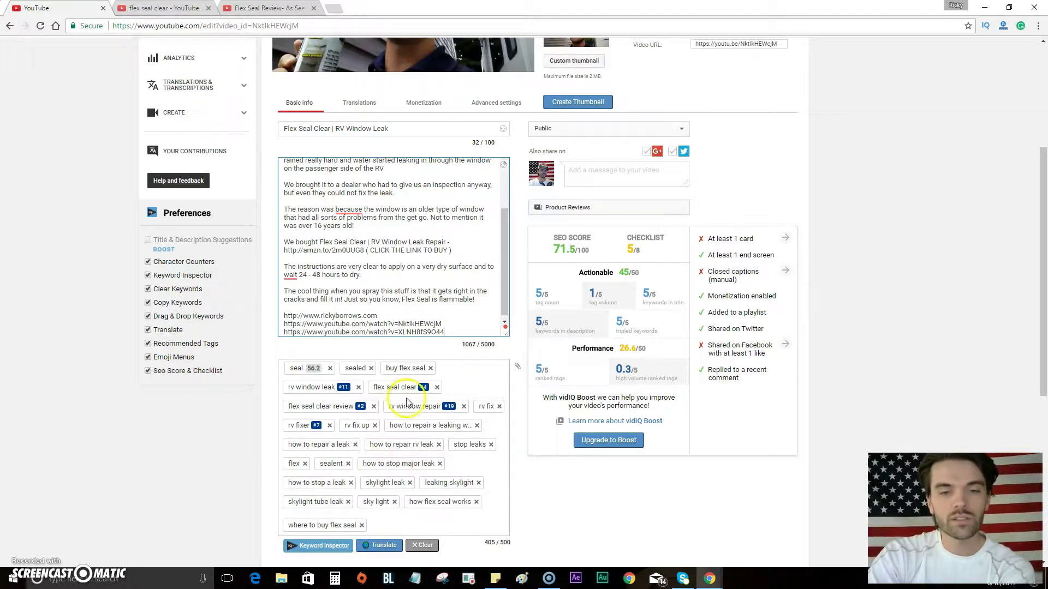
drag(396, 386, 314, 370)
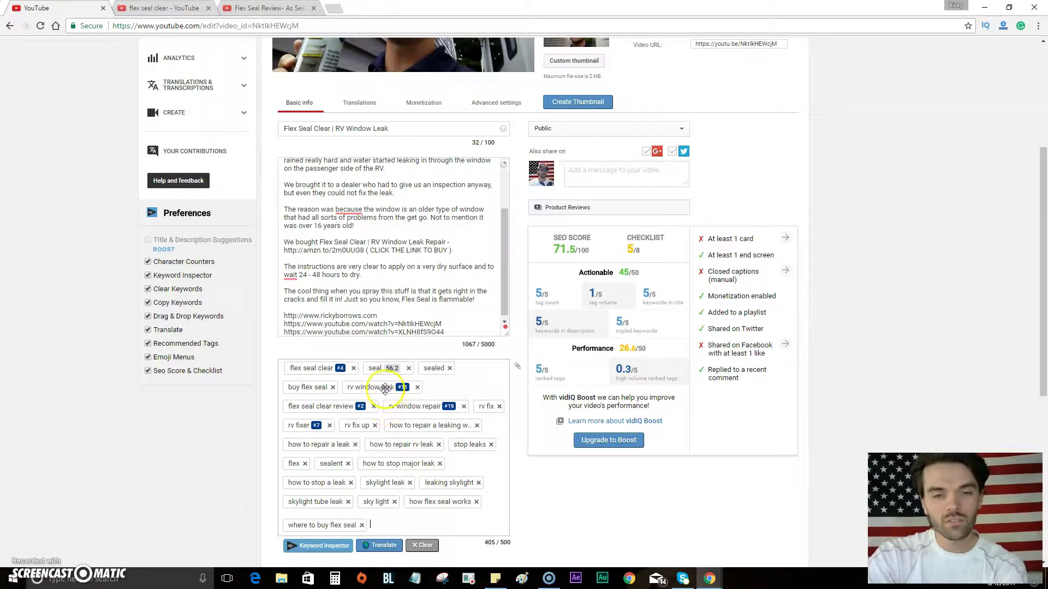
drag(376, 387, 404, 370)
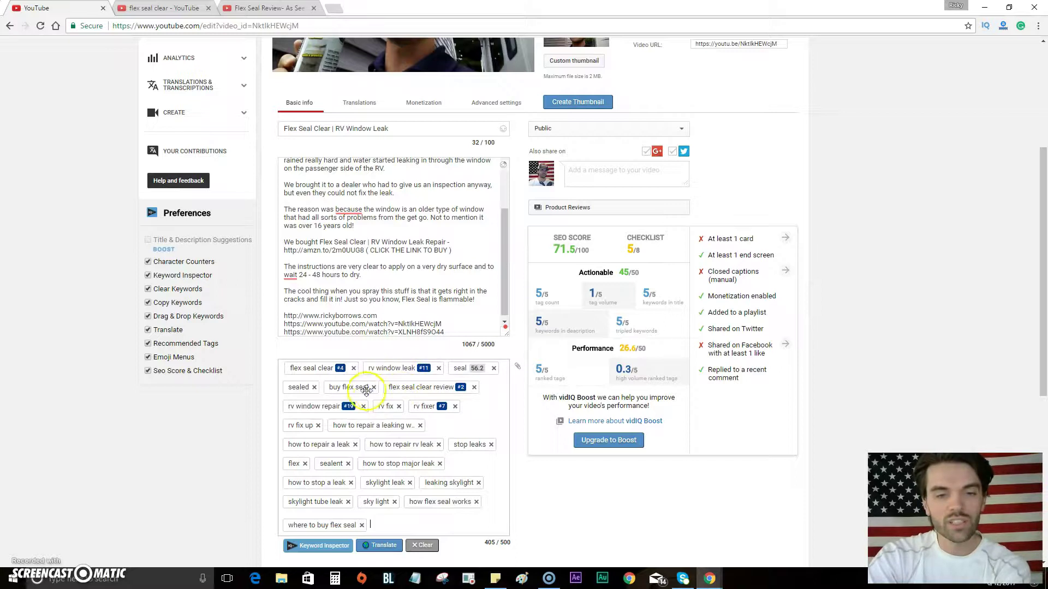
drag(348, 387, 457, 370)
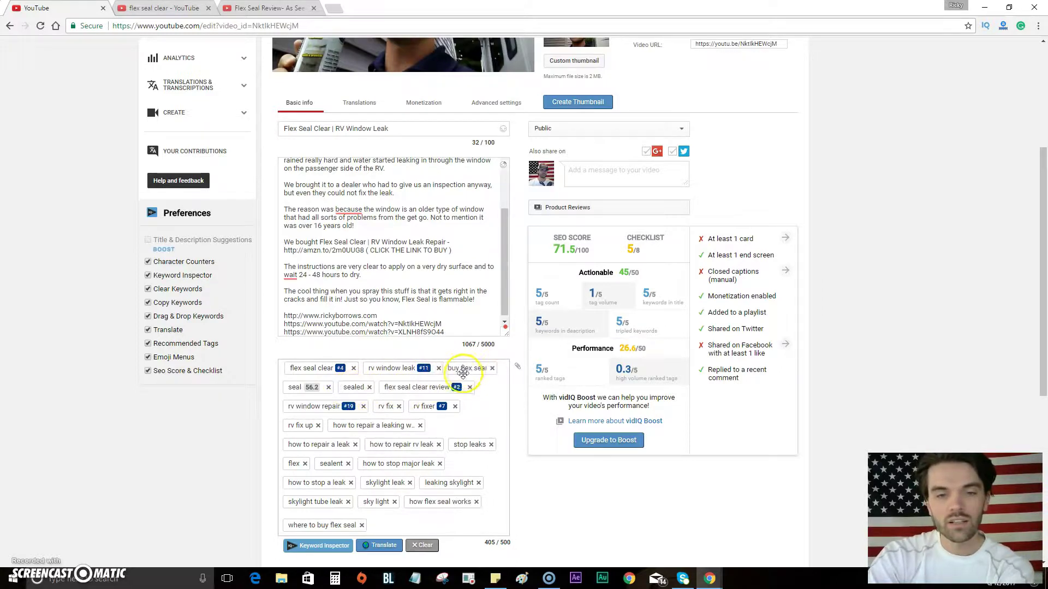
drag(434, 390, 424, 369)
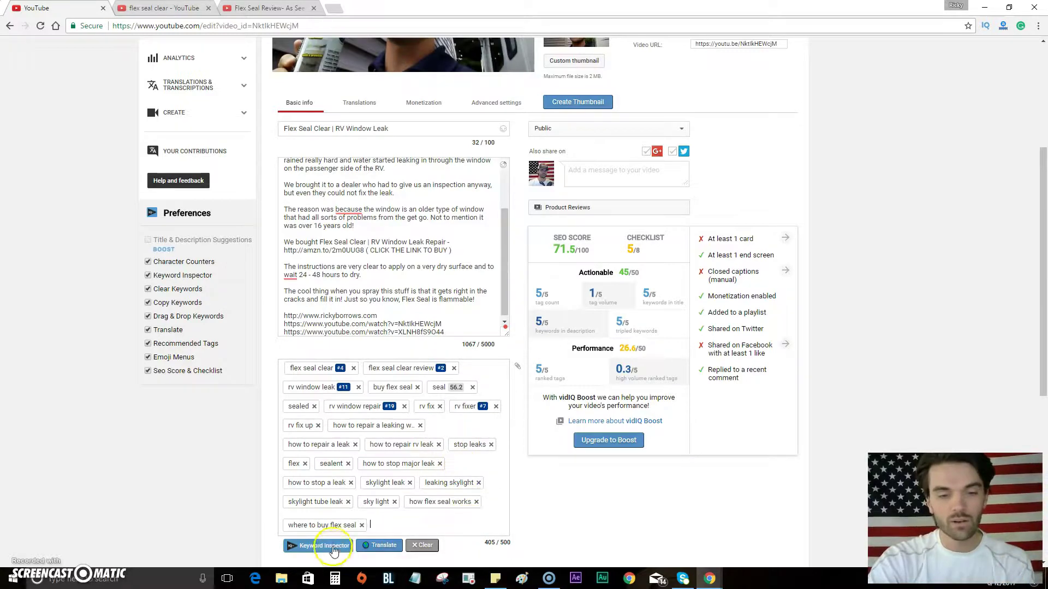
mouse_move(324, 525)
mouse_down()
mouse_move(438, 403)
mouse_move(457, 409)
mouse_up()
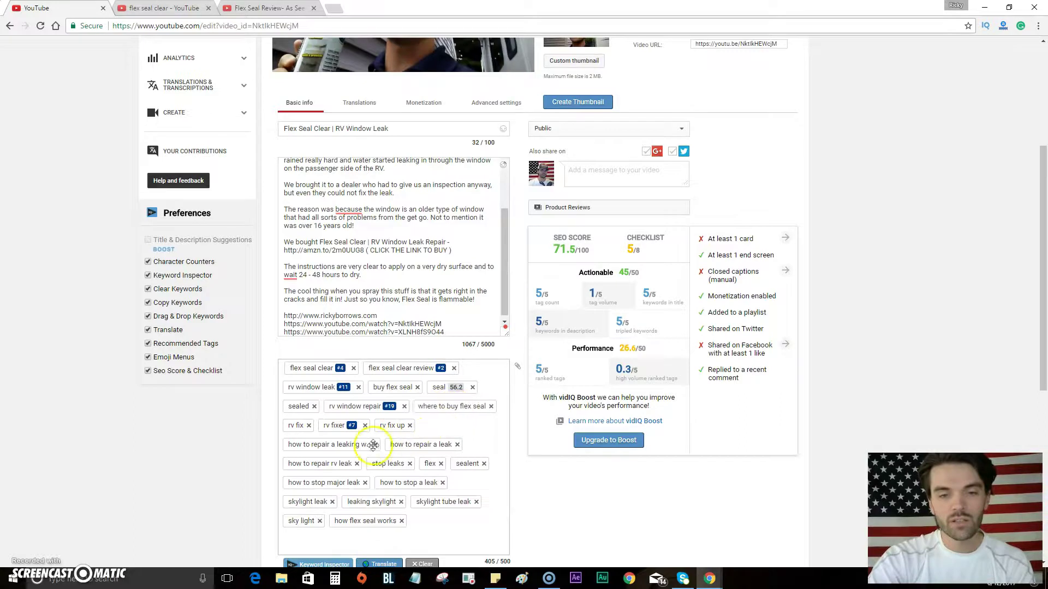
drag(337, 426, 390, 387)
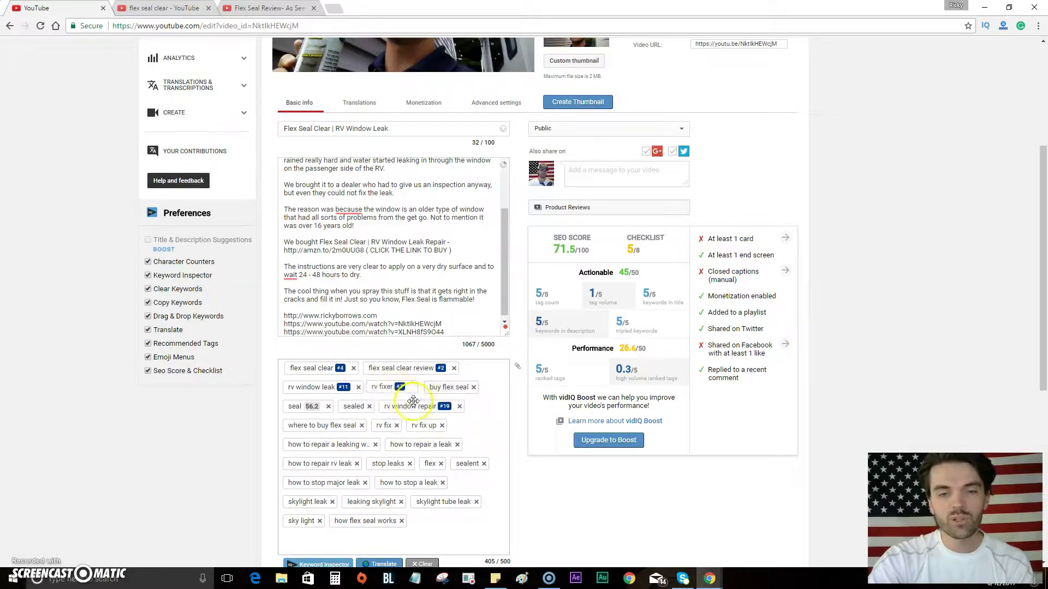
drag(410, 406, 475, 391)
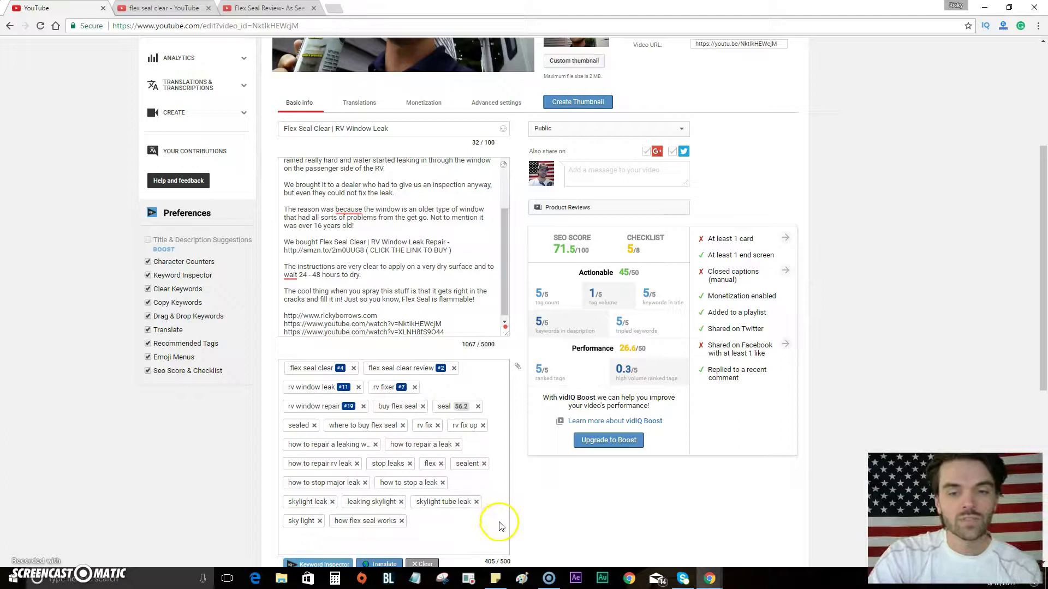
mouse_move(455, 406)
mouse_down()
mouse_move(471, 416)
mouse_move(442, 520)
mouse_up()
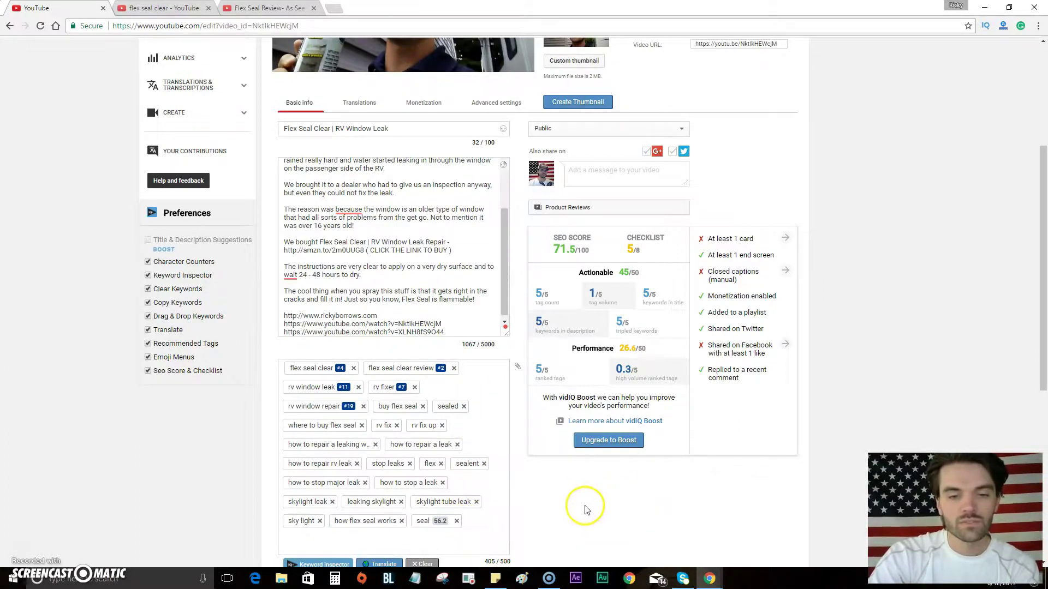
scroll(609, 493, down, 2)
scroll(609, 493, up, 4)
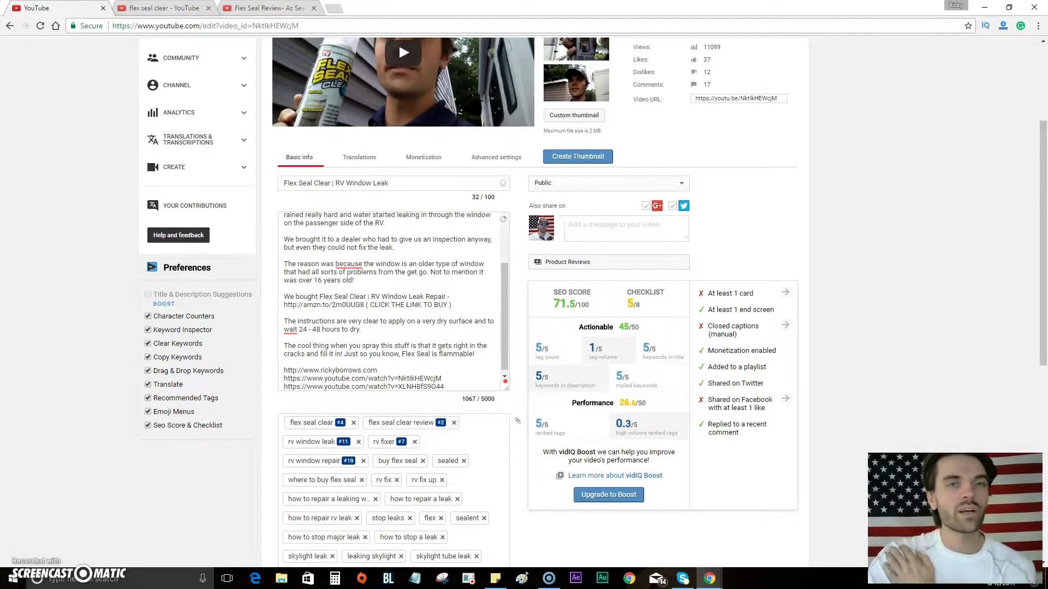
Open the Now Available - Flex Seal® Clear! video from the search tab and copy its URL.
click(164, 7)
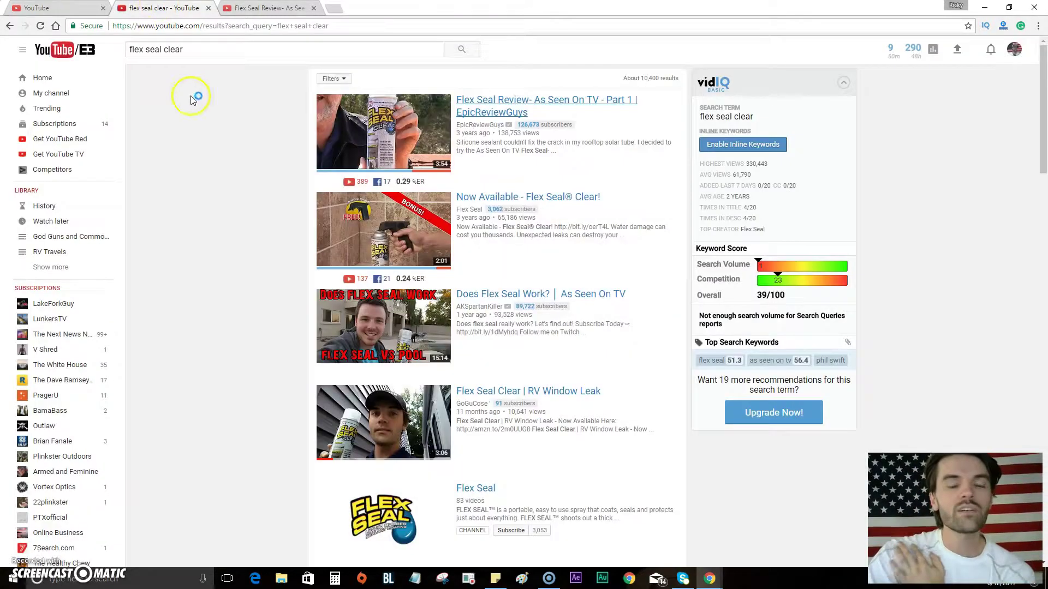
click(575, 200)
click(192, 446)
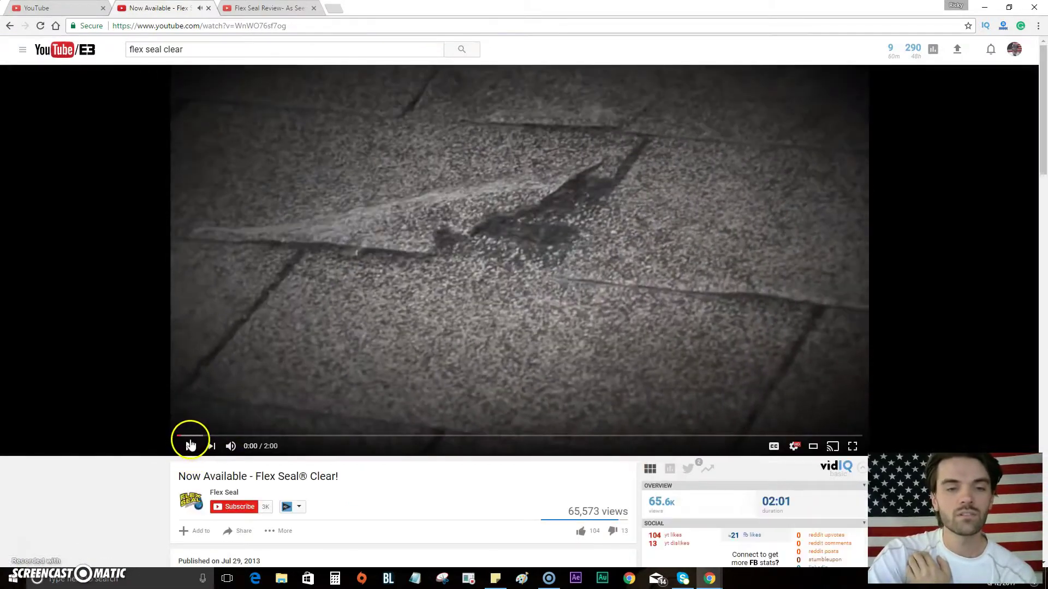
click(201, 25)
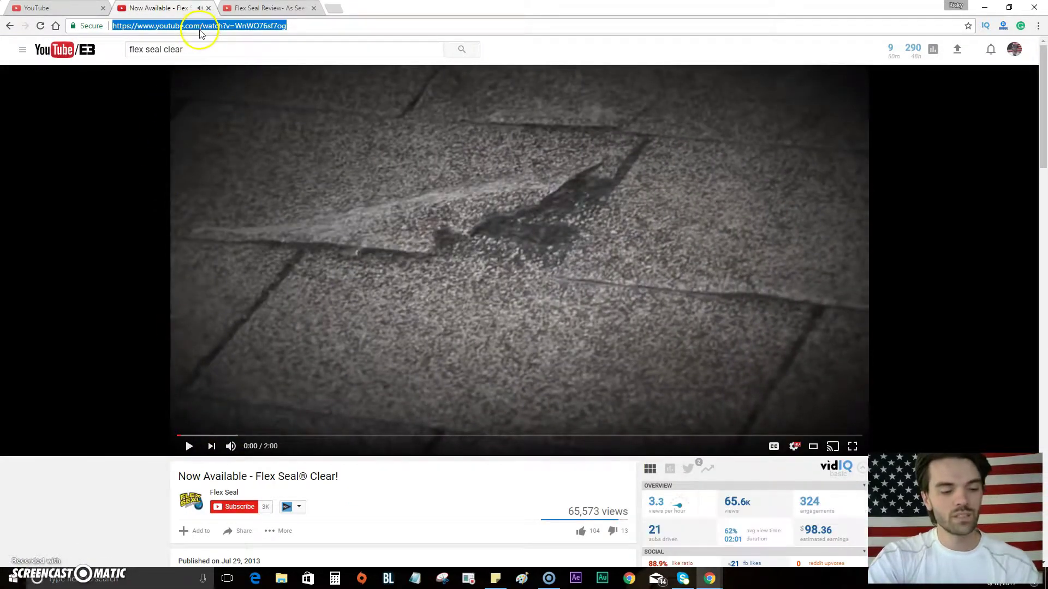
key(ctrl+c)
Paste the Now Available video link on a new line below the last description link.
click(36, 7)
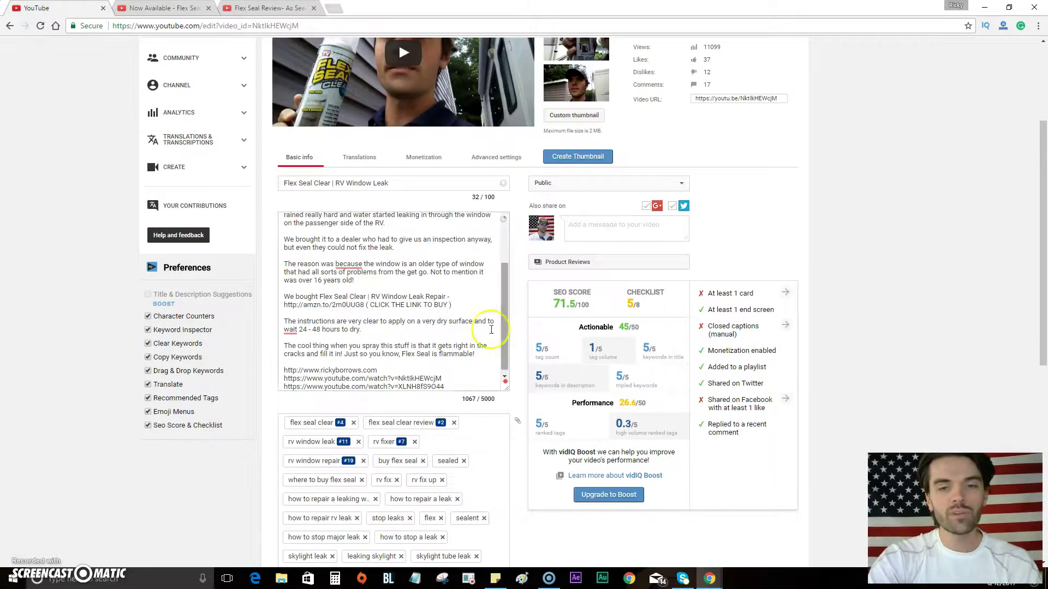
click(451, 387)
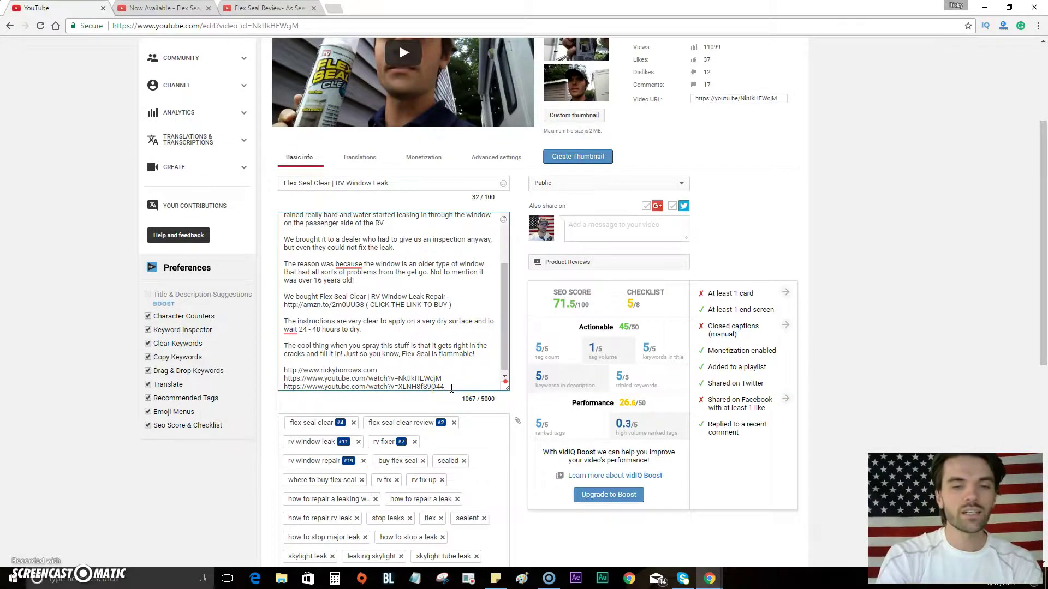
key(Return)
key(ctrl+v)
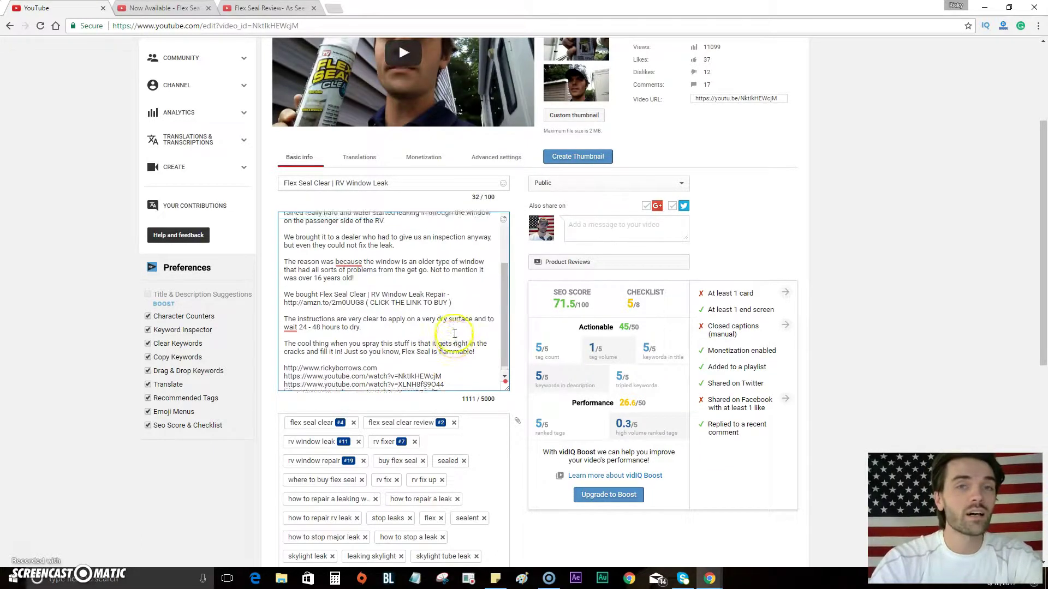
scroll(453, 331, up, 3)
scroll(452, 332, up, 2)
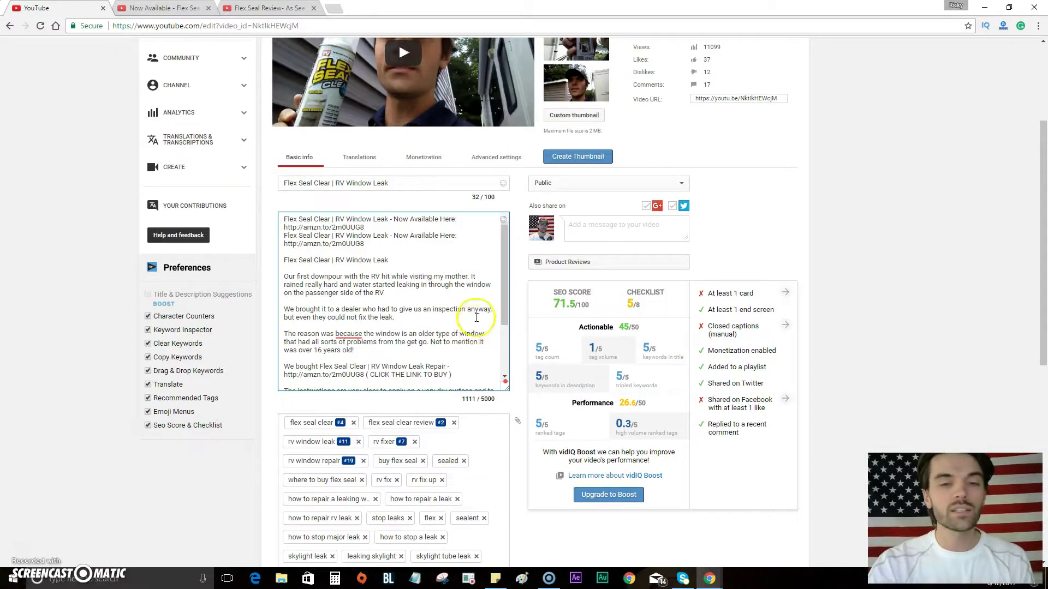
scroll(457, 327, down, 3)
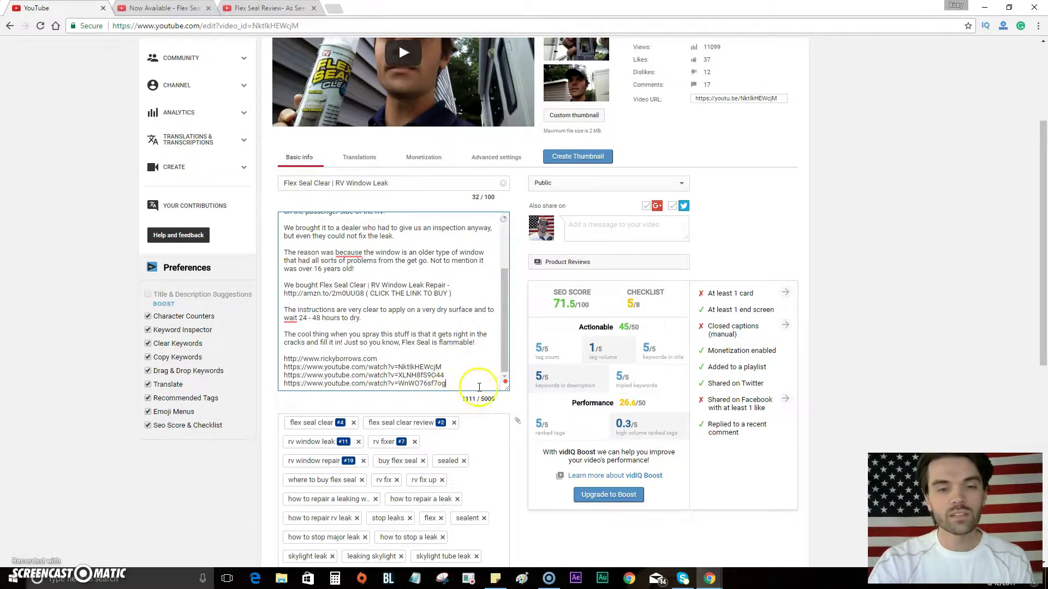
scroll(869, 270, up, 1)
scroll(869, 271, up, 3)
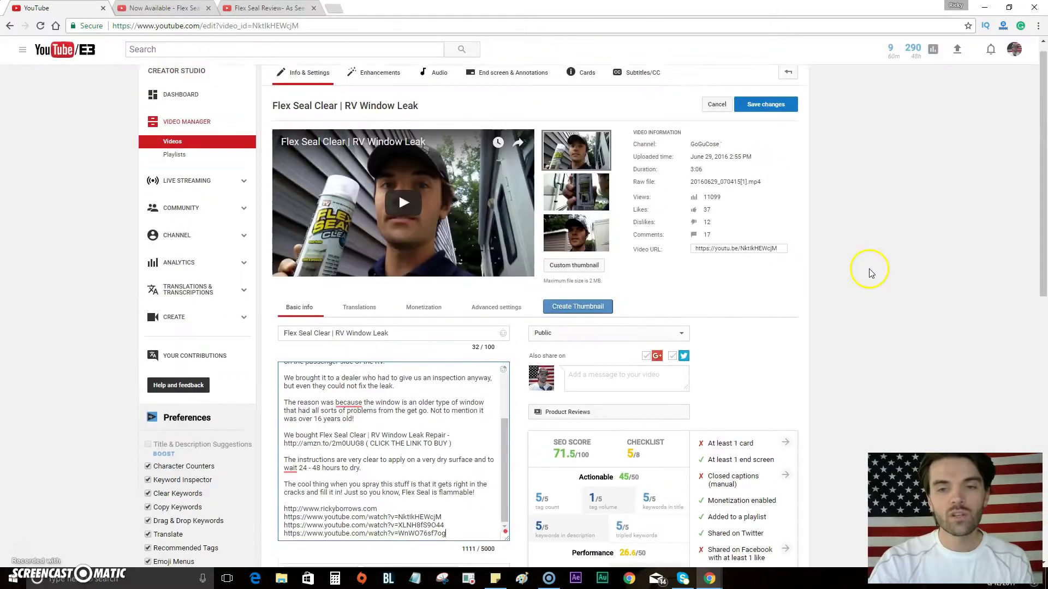
scroll(869, 271, up, 1)
Save the description changes, then go back to and refresh the 'flex seal clear' search results.
click(766, 119)
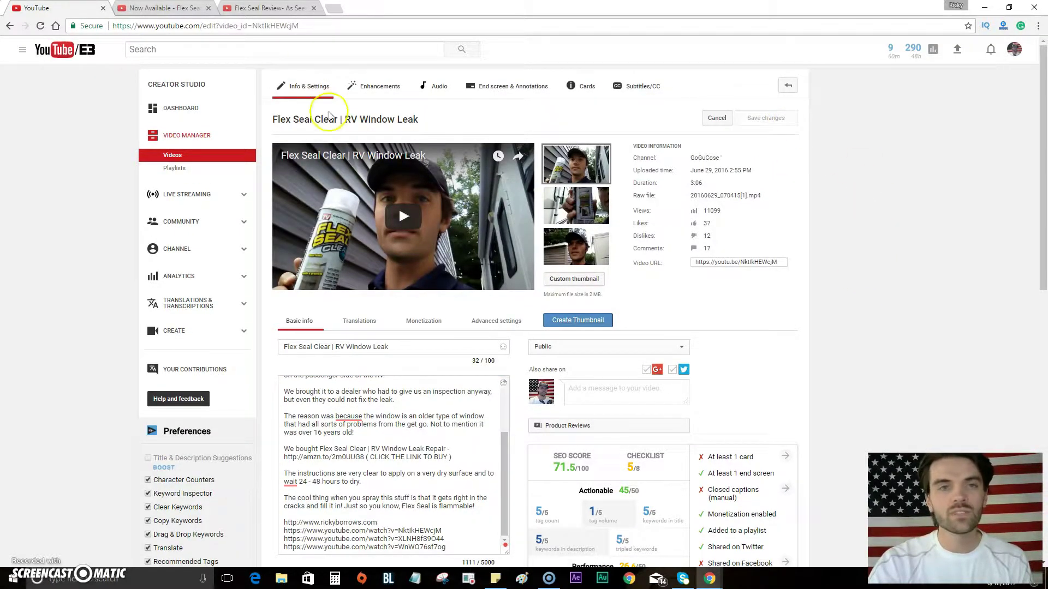
click(168, 8)
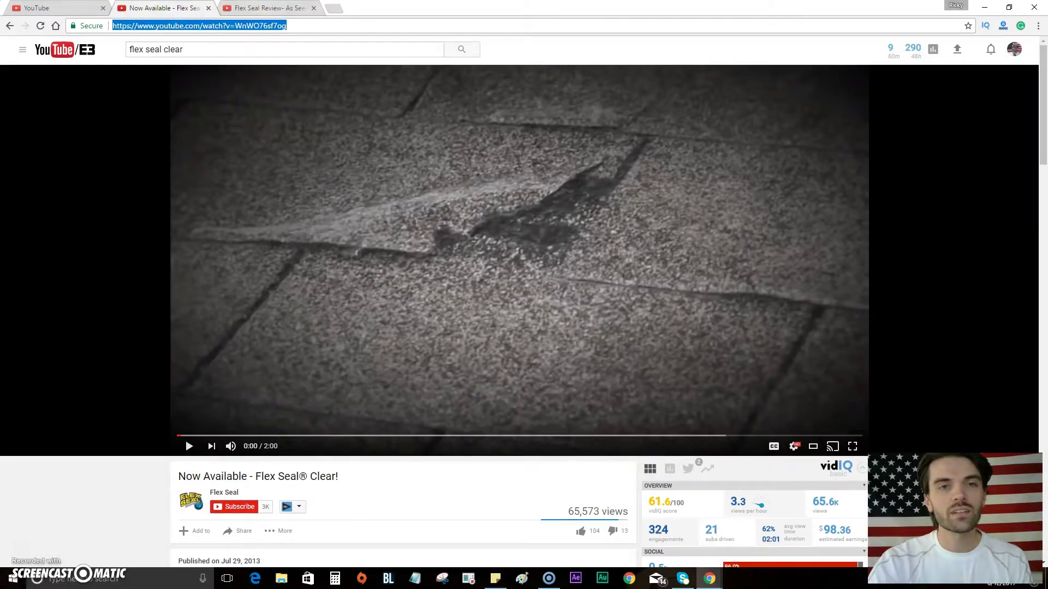
click(262, 7)
click(164, 7)
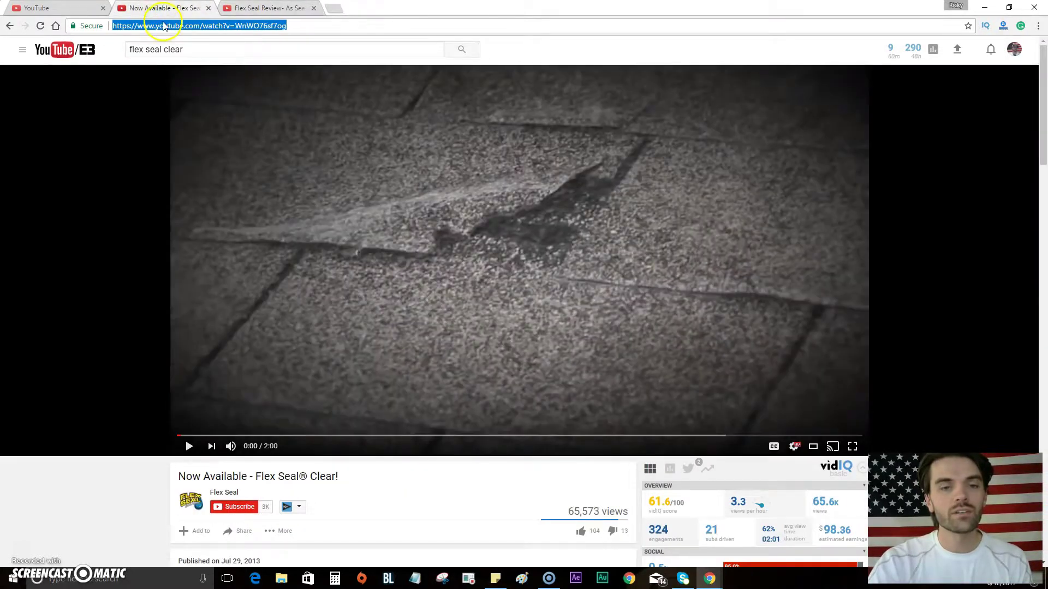
click(11, 25)
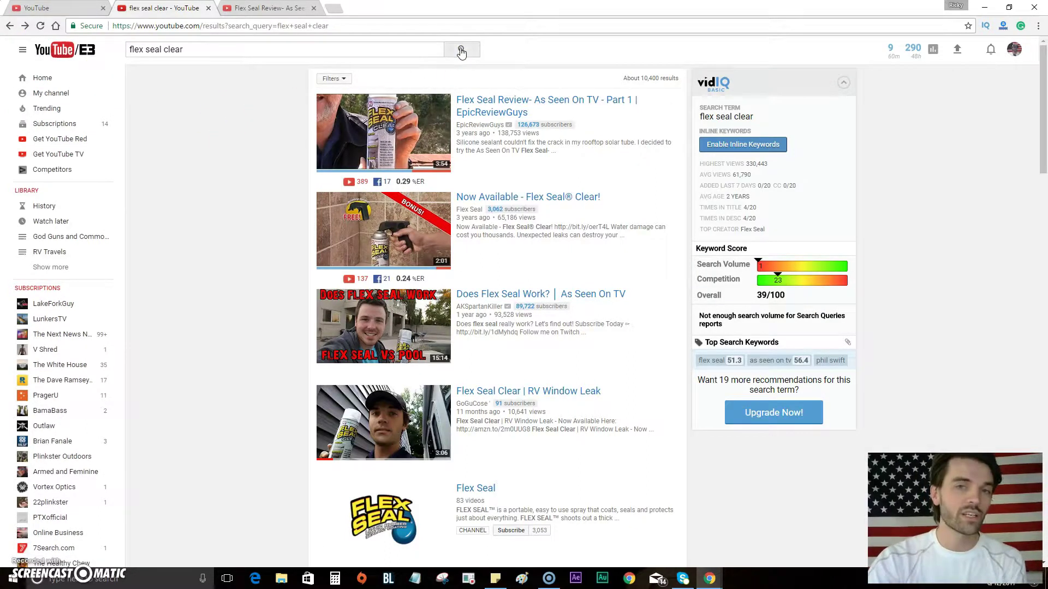
click(462, 50)
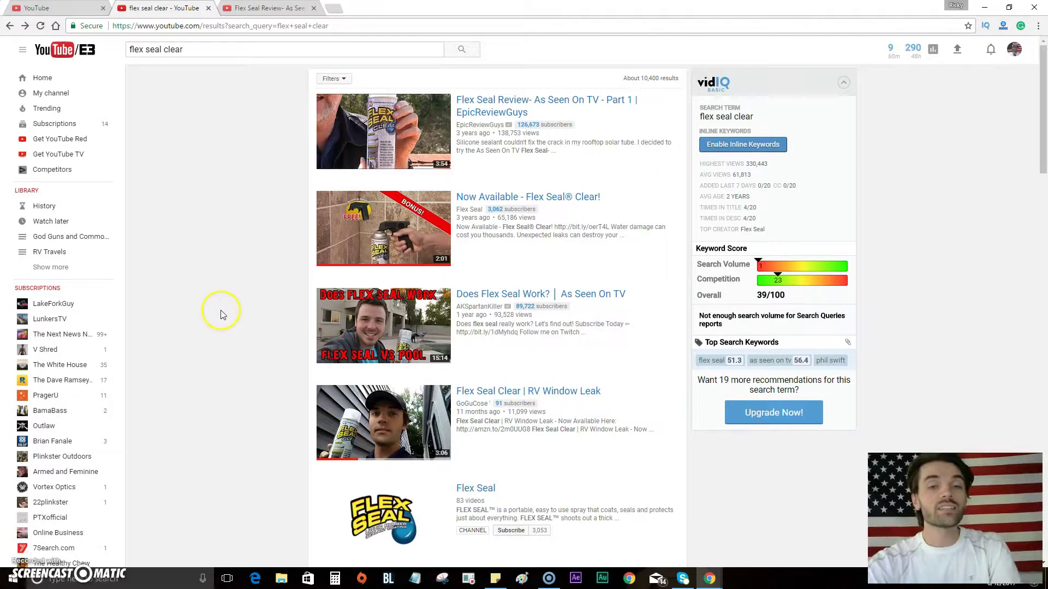
Back on the edit page, drag the description box taller to show every link.
key(ctrl+shift+Tab)
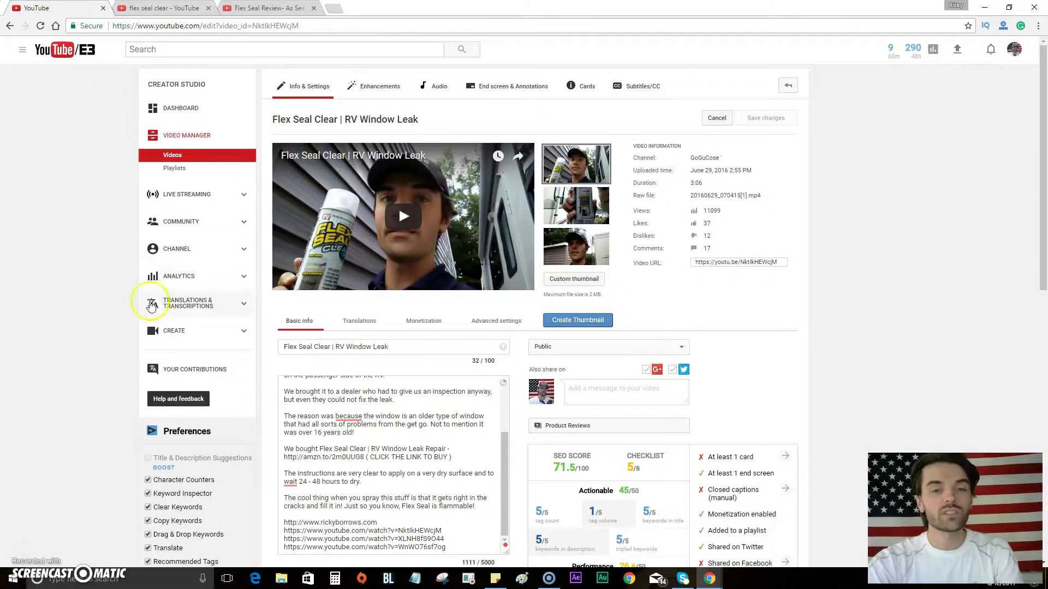
scroll(482, 429, down, 2)
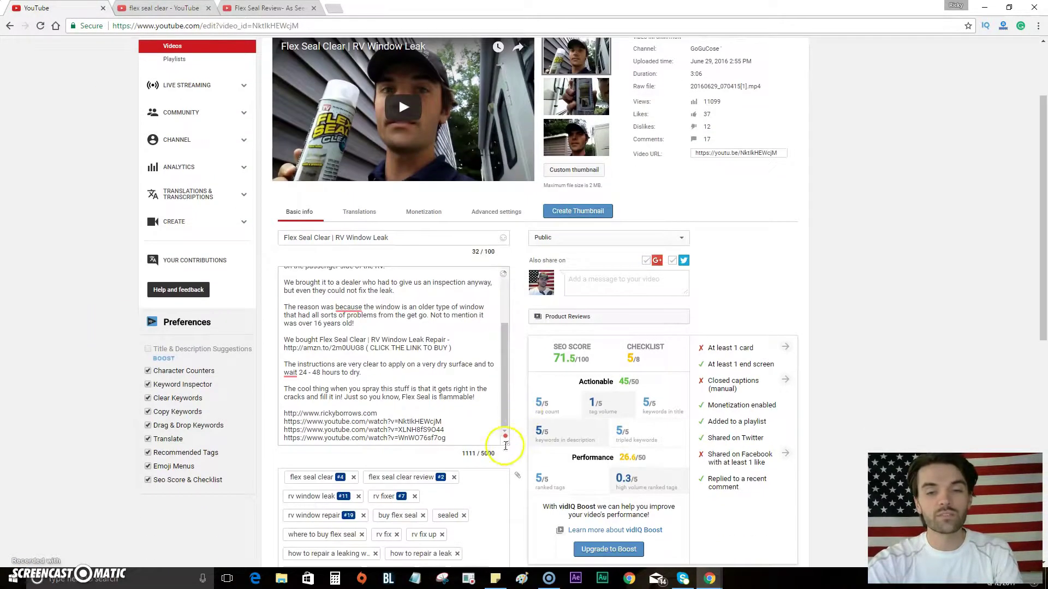
drag(506, 451, 506, 541)
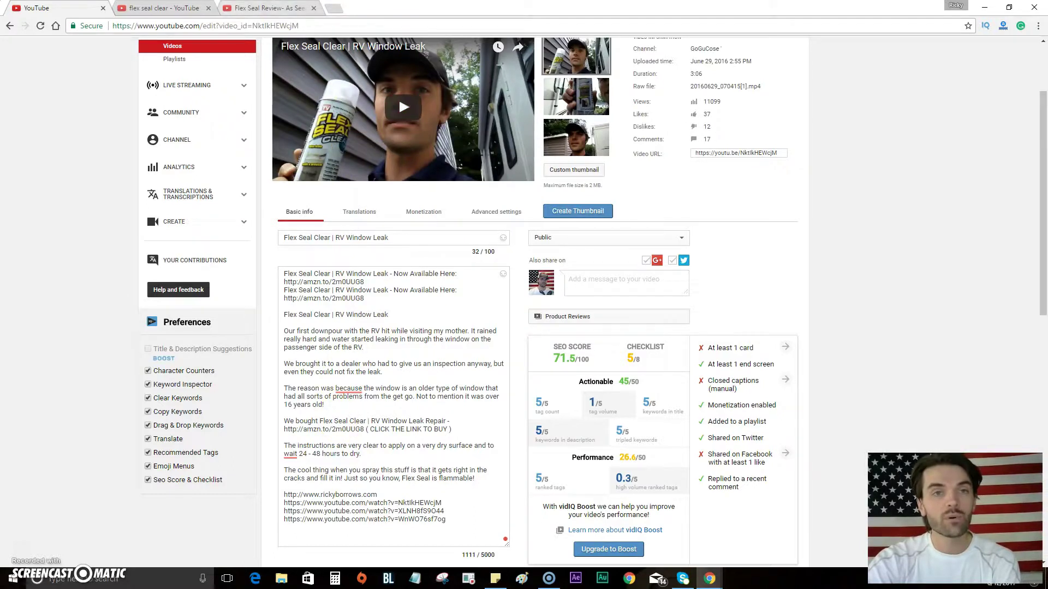
Open the Flex Seal Clear | RV Window Leak result and follow its amzn.to description link.
click(267, 7)
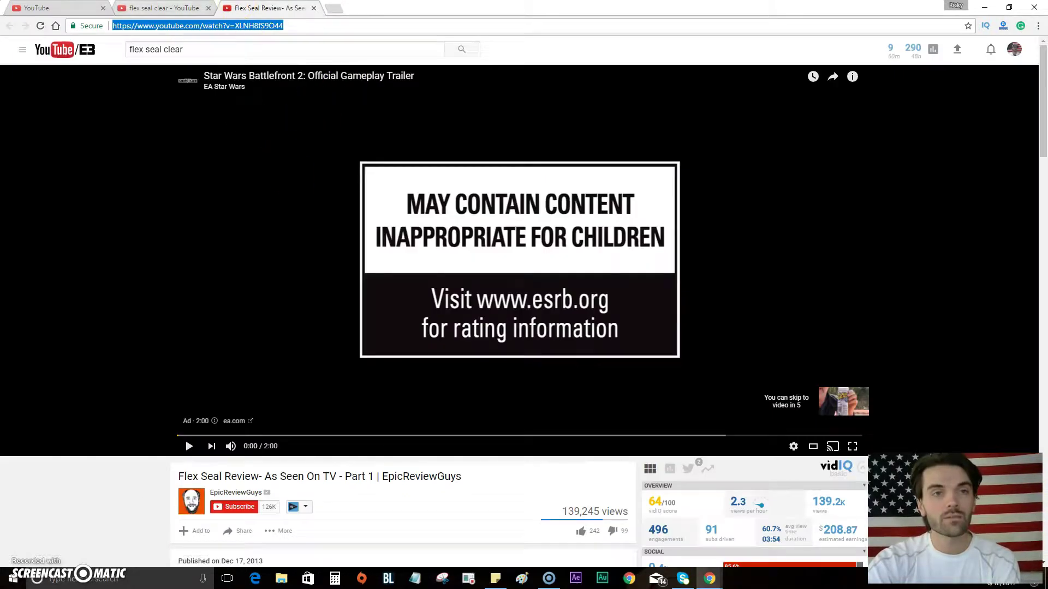
click(147, 8)
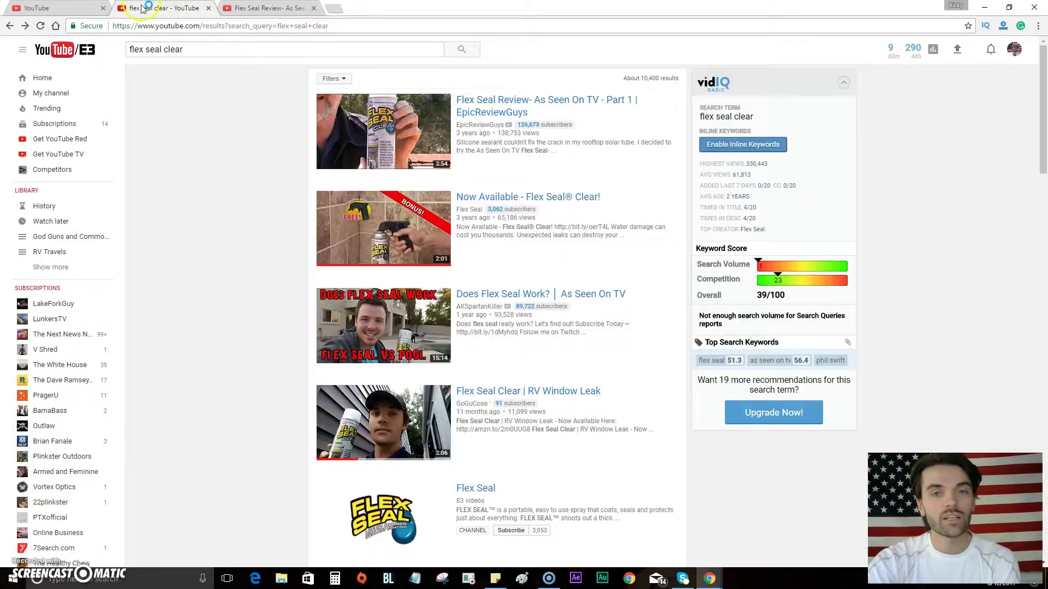
click(517, 393)
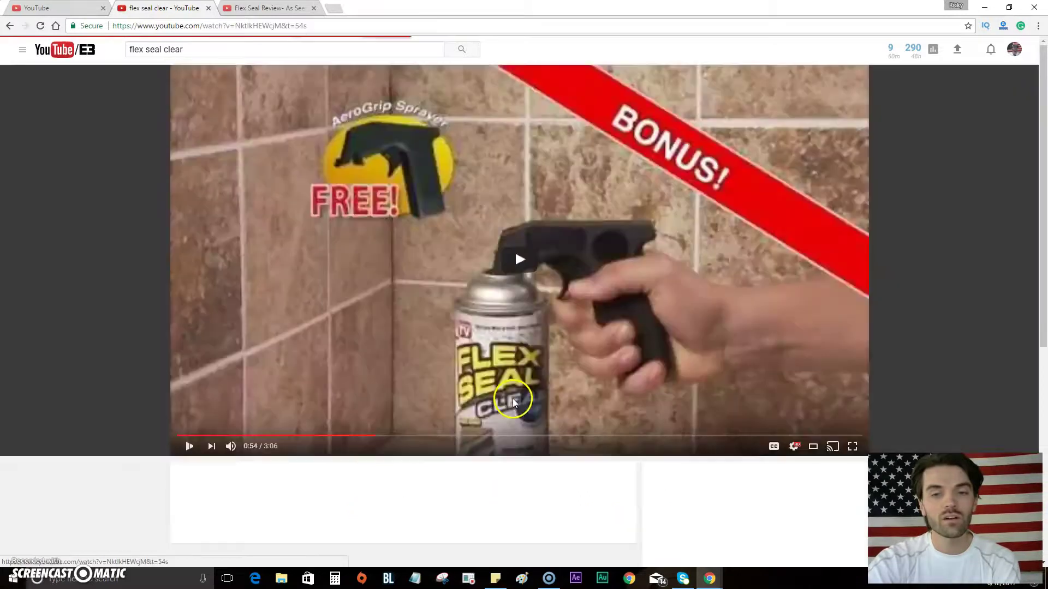
scroll(137, 352, down, 3)
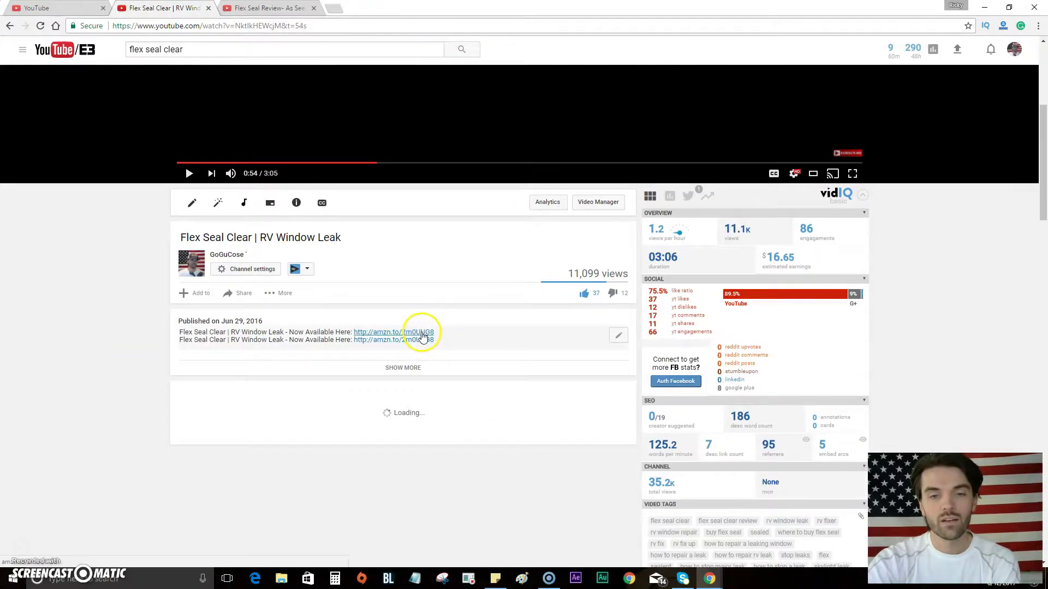
click(424, 339)
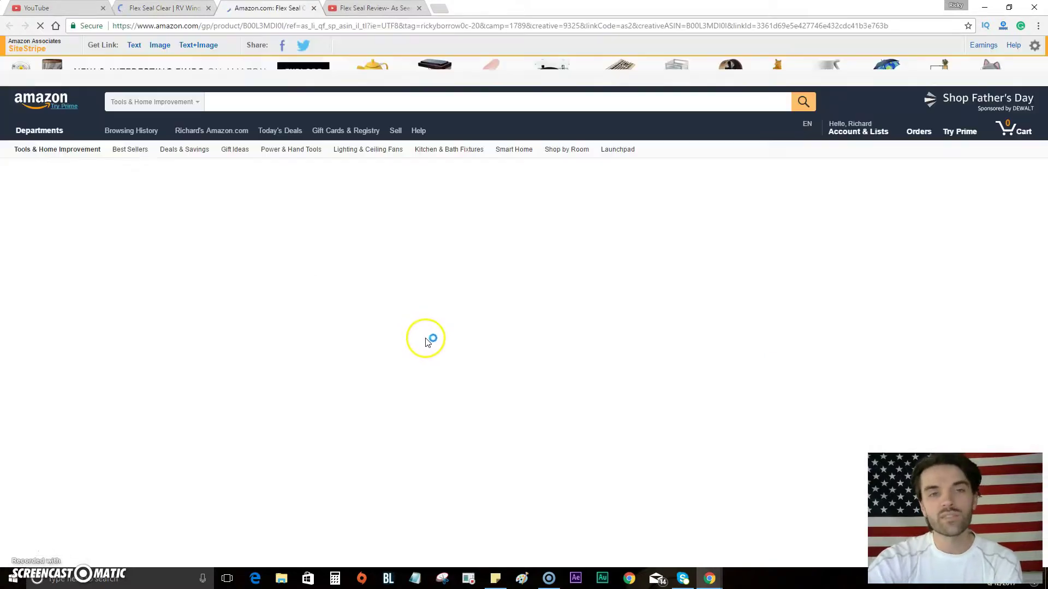